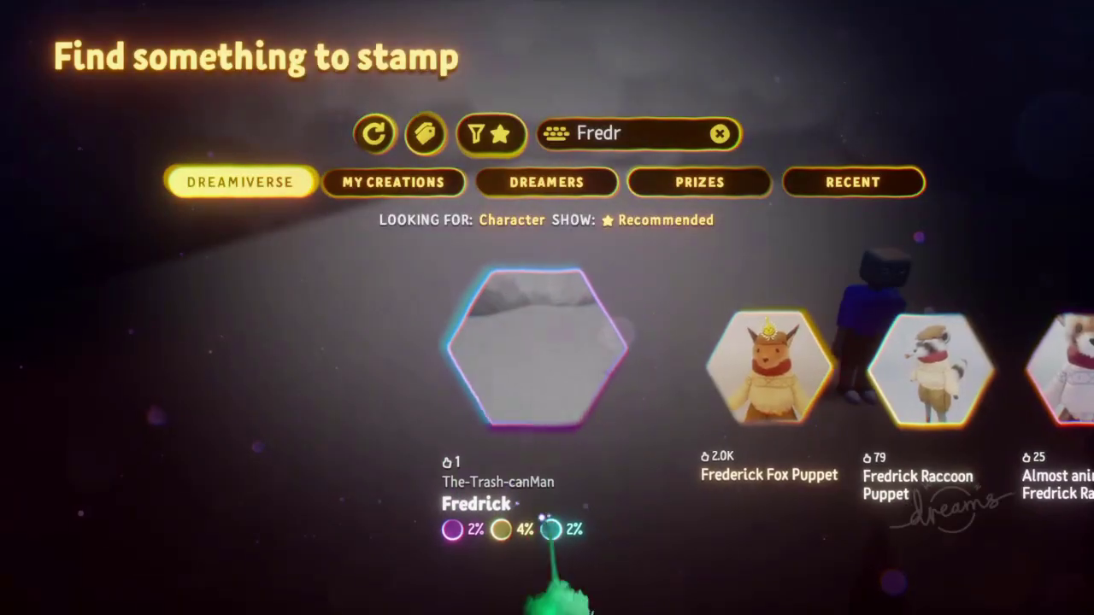
# Filter the stamp search to My Creations and stamp Bish Bosh into the scene.
pyautogui.click(391, 185)
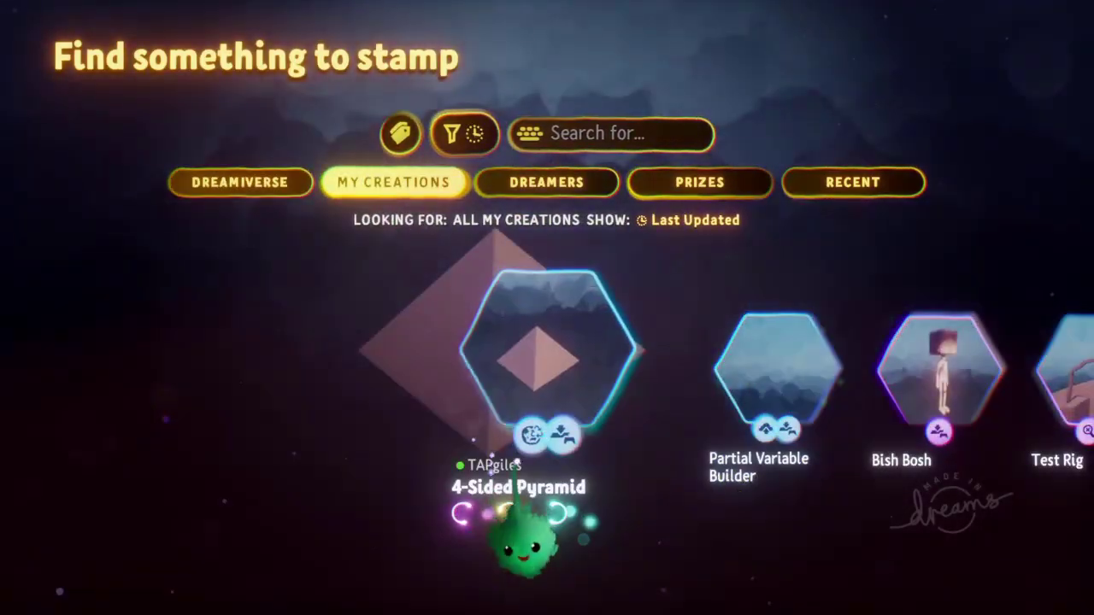
pyautogui.press('Right')
pyautogui.press('Right')
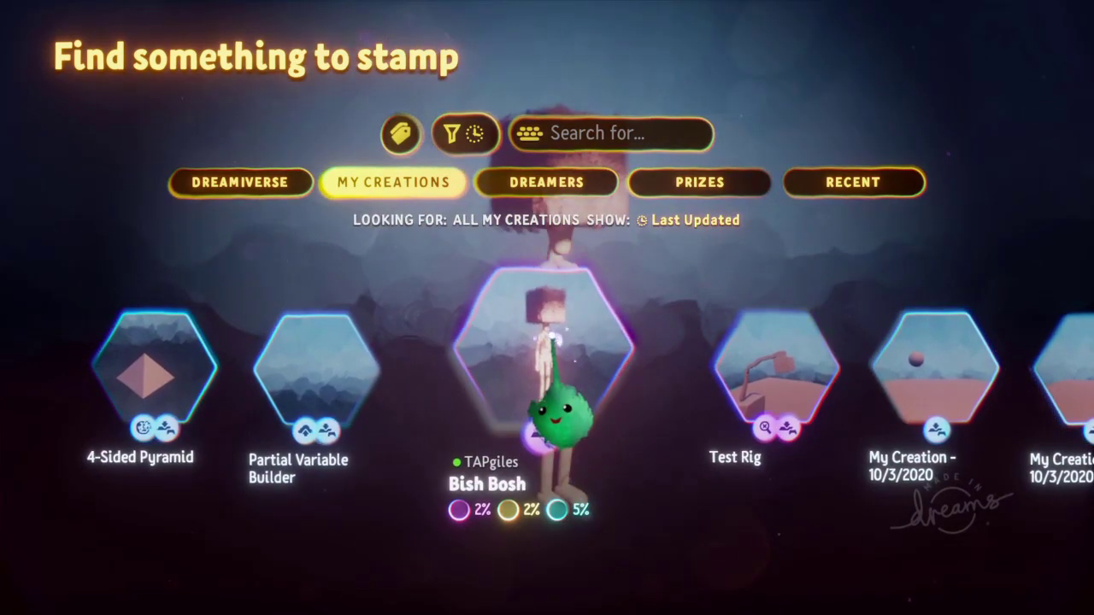
pyautogui.click(553, 419)
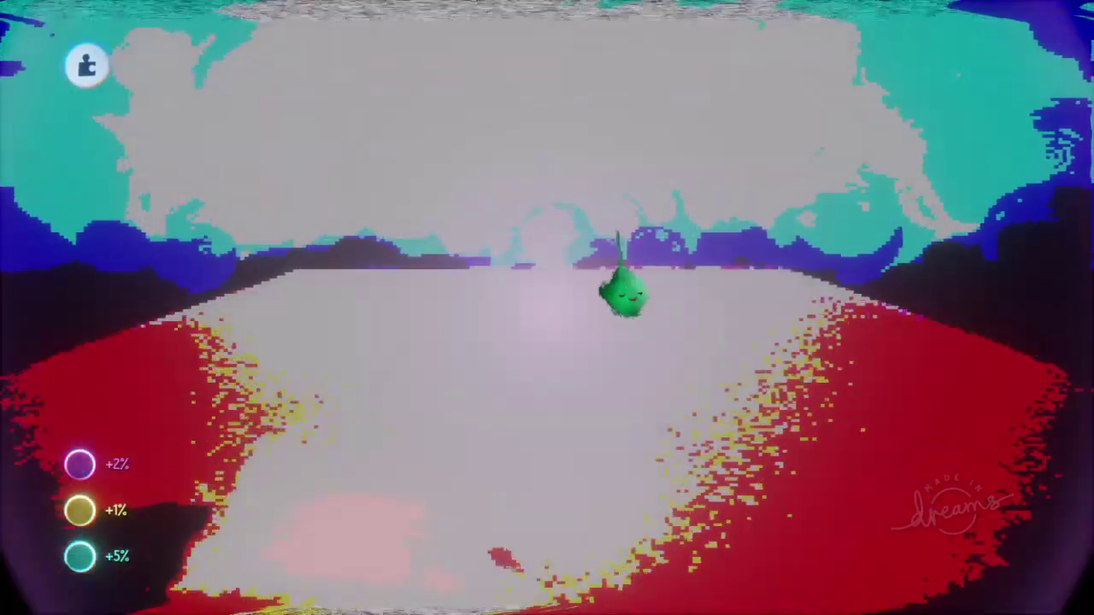
# Look around the sky and floor, then delete the posterized Grade & Effects gadget.
pyautogui.moveTo(558, 337); pyautogui.dragTo(521, 303, button='middle')
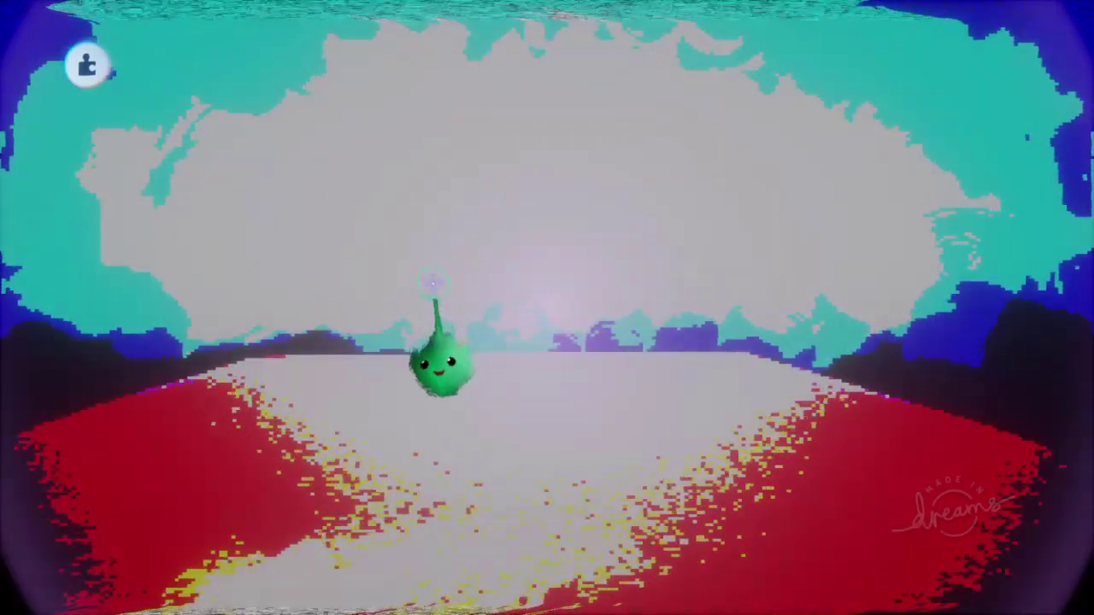
pyautogui.moveTo(524, 397)
pyautogui.mouseDown(button='middle')
pyautogui.moveTo(550, 390)
pyautogui.moveTo(542, 435)
pyautogui.moveTo(513, 390)
pyautogui.moveTo(525, 371)
pyautogui.moveTo(573, 359)
pyautogui.moveTo(495, 324)
pyautogui.moveTo(486, 344)
pyautogui.moveTo(508, 462)
pyautogui.moveTo(498, 481)
pyautogui.moveTo(467, 450)
pyautogui.moveTo(487, 483)
pyautogui.moveTo(481, 530)
pyautogui.moveTo(515, 305)
pyautogui.moveTo(504, 400)
pyautogui.mouseUp(button='middle')
pyautogui.moveTo(493, 313); pyautogui.dragTo(597, 319, button='middle')
pyautogui.moveTo(611, 435); pyautogui.dragTo(614, 474, button='middle')
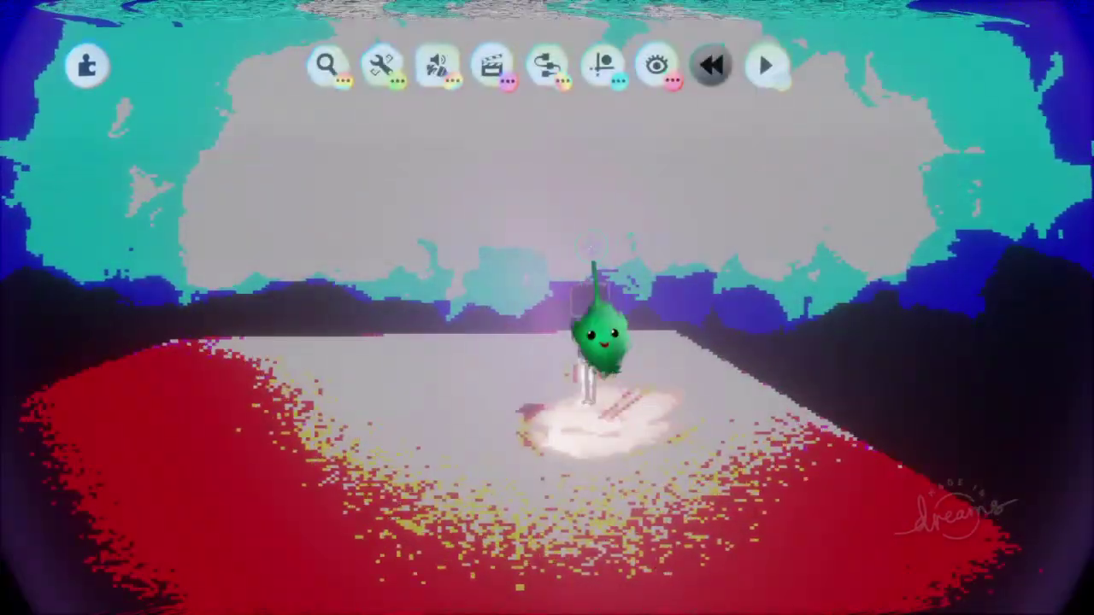
pyautogui.moveTo(640, 349); pyautogui.dragTo(626, 269, button='middle')
pyautogui.moveTo(652, 385); pyautogui.dragTo(604, 420, button='middle')
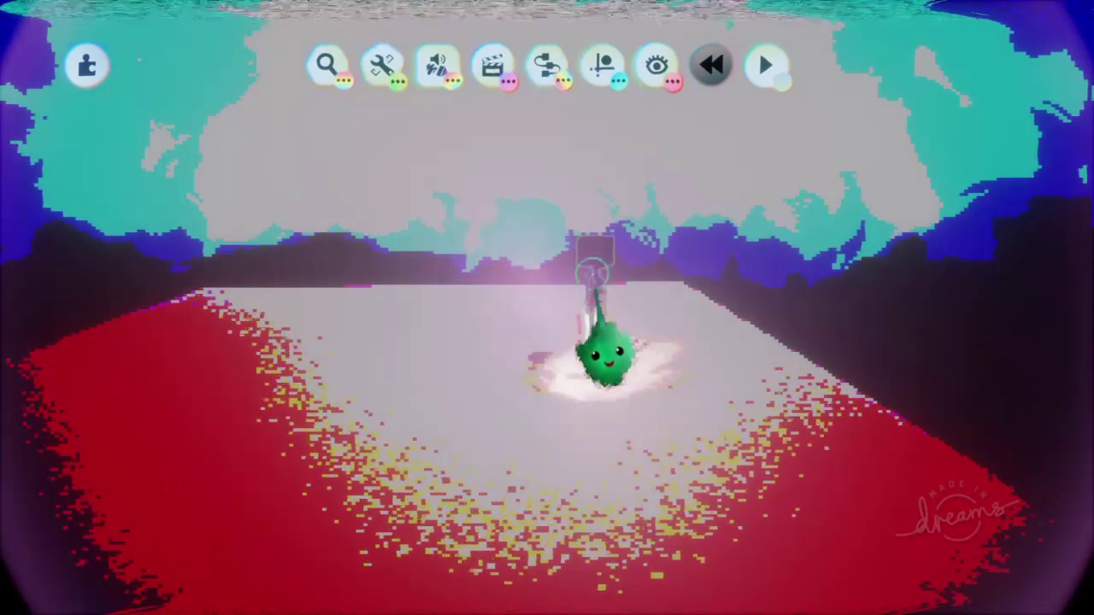
pyautogui.moveTo(601, 362); pyautogui.dragTo(628, 380, button='middle')
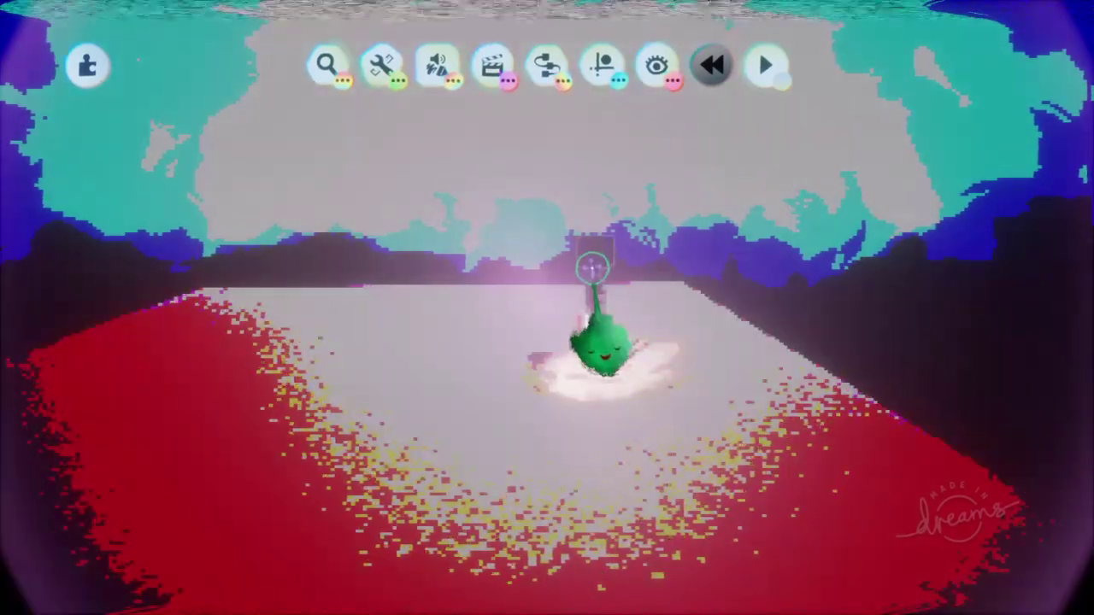
pyautogui.press('space')
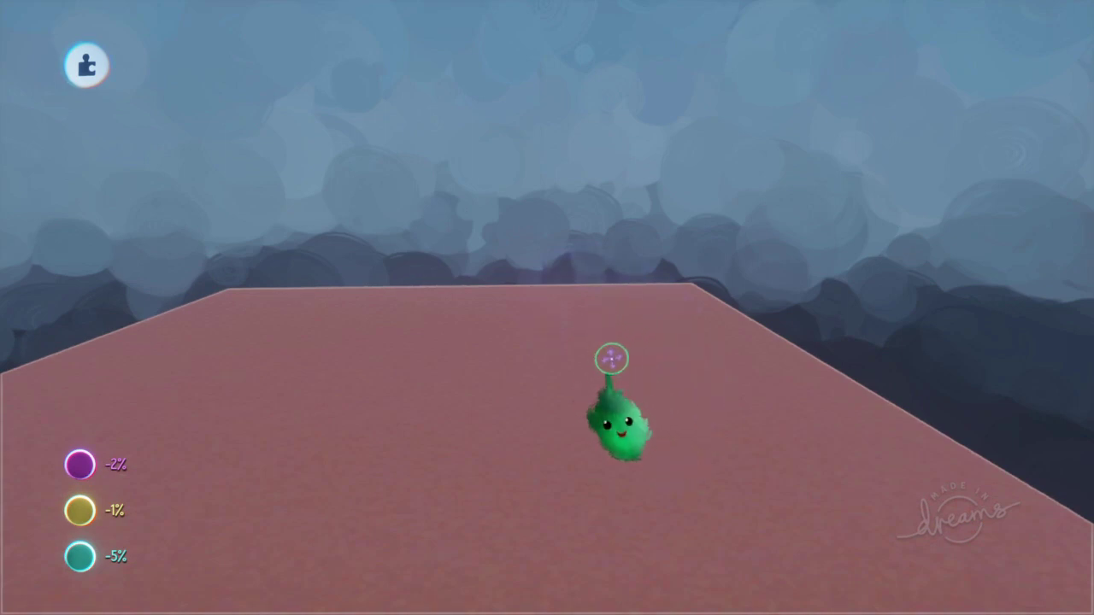
# Undo the deletion to bring back the Grade & Effects gadget and pink floor.
pyautogui.press('space')
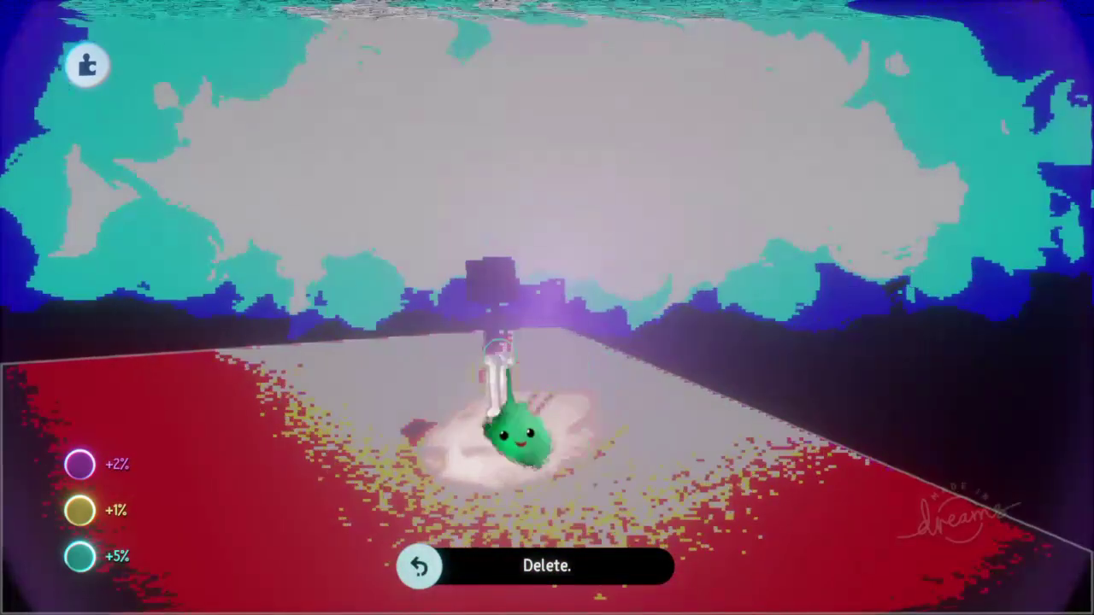
pyautogui.scroll(-3, 502, 287)
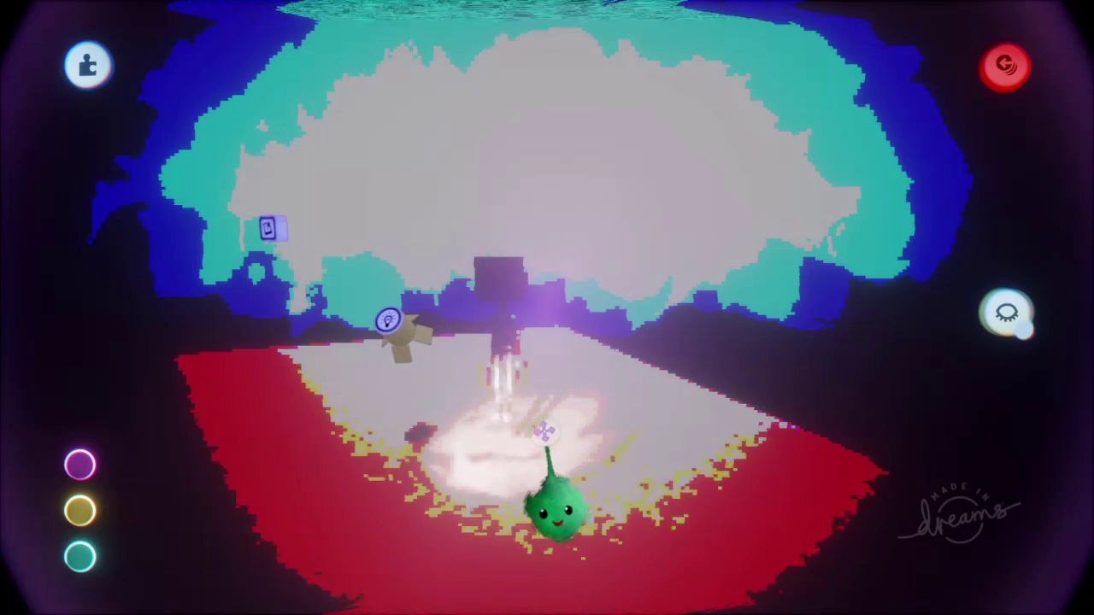
pyautogui.moveTo(537, 432); pyautogui.dragTo(541, 437, button='middle')
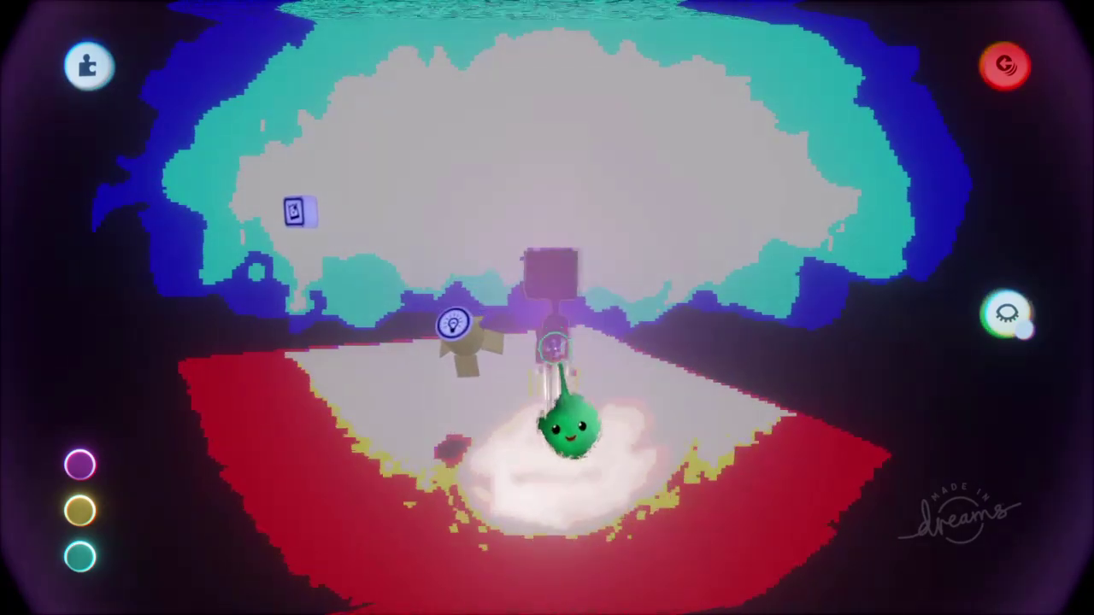
pyautogui.moveTo(558, 441); pyautogui.dragTo(523, 568, button='middle')
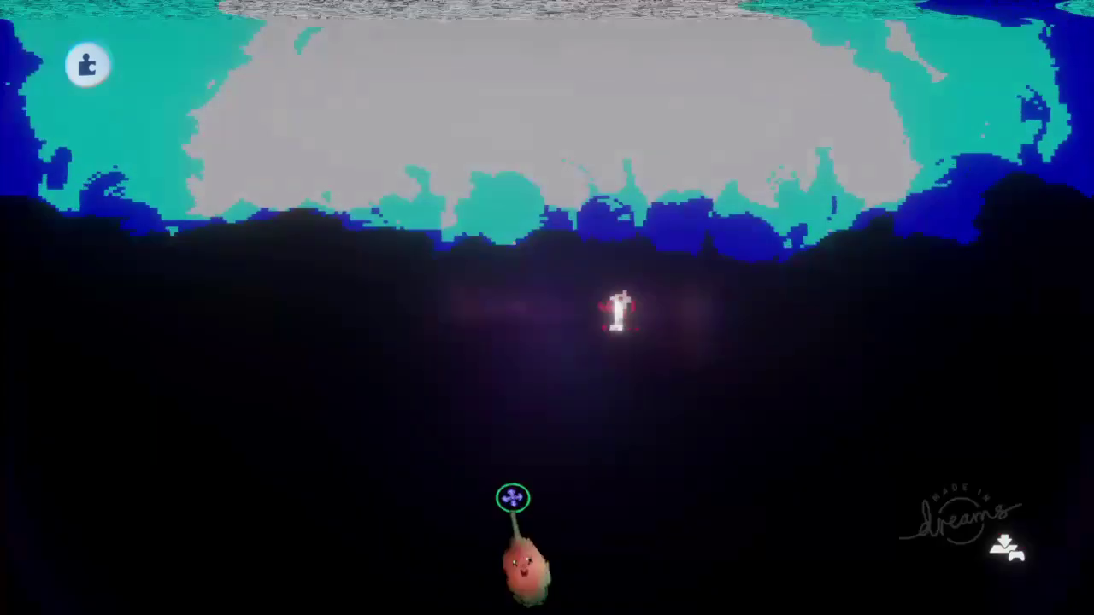
pyautogui.hotkey('ctrl', 'z')
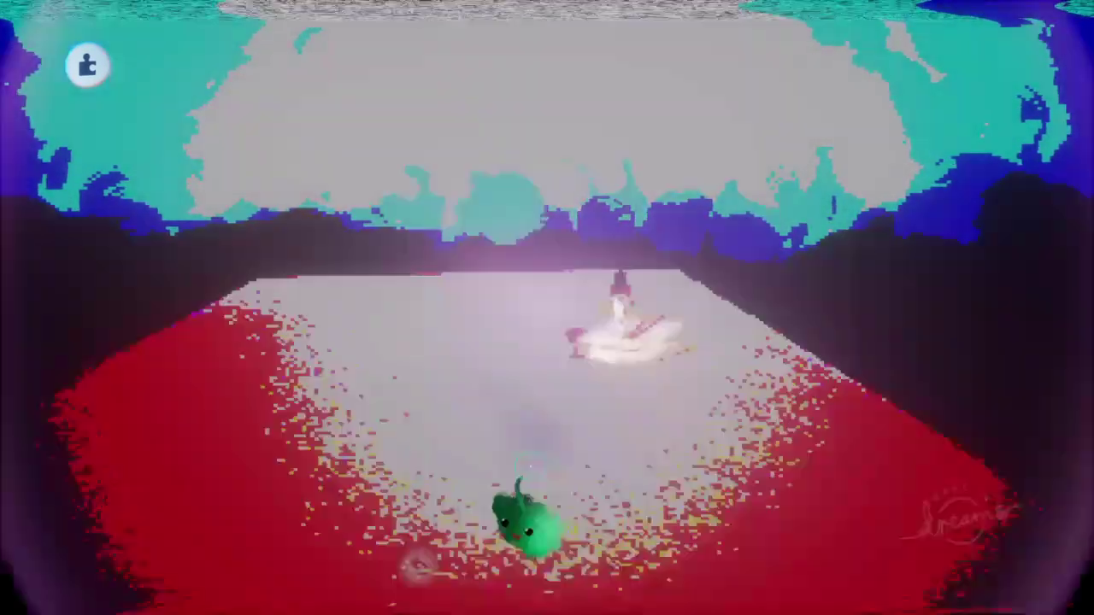
# Toggle the Grade & Effects gadget off and bring the puppet back into view.
pyautogui.moveTo(618, 508); pyautogui.dragTo(574, 381, button='middle')
pyautogui.moveTo(579, 440); pyautogui.dragTo(571, 415, button='middle')
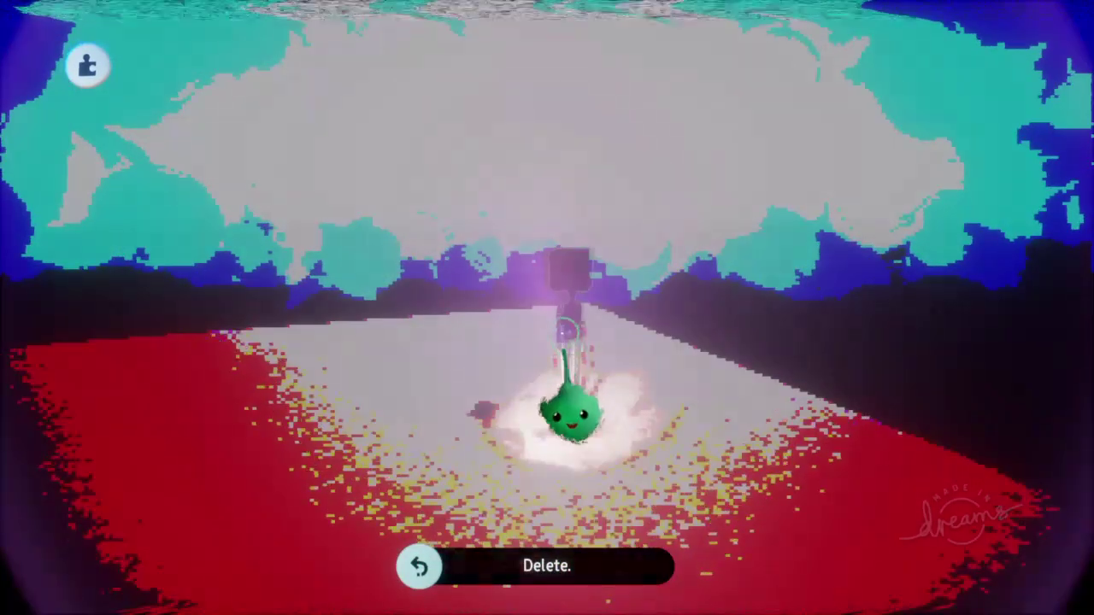
pyautogui.moveTo(581, 359); pyautogui.dragTo(501, 351, button='middle')
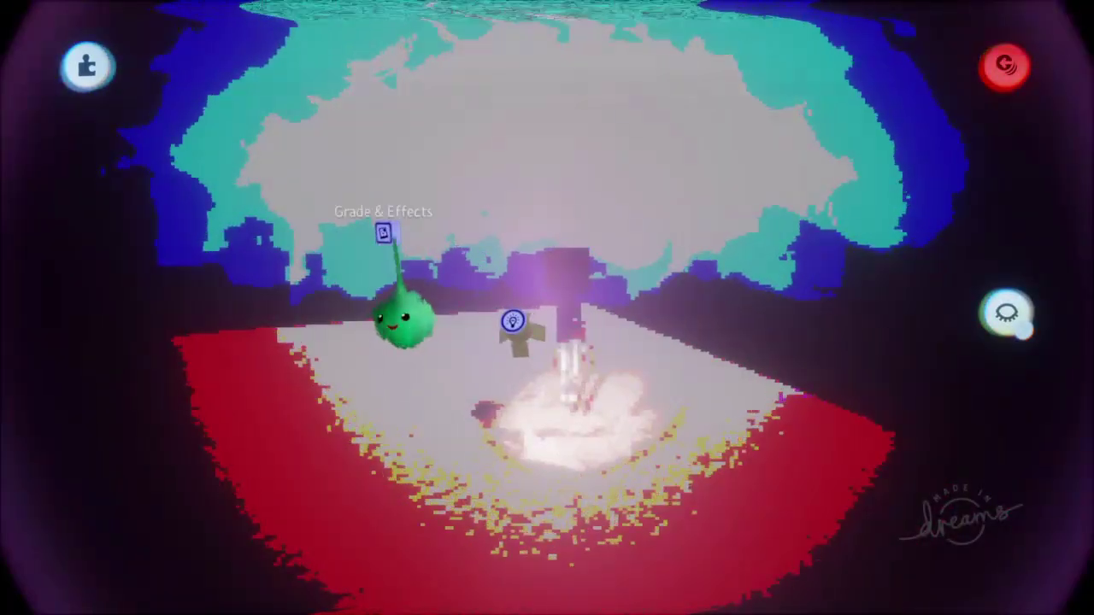
pyautogui.click(384, 233)
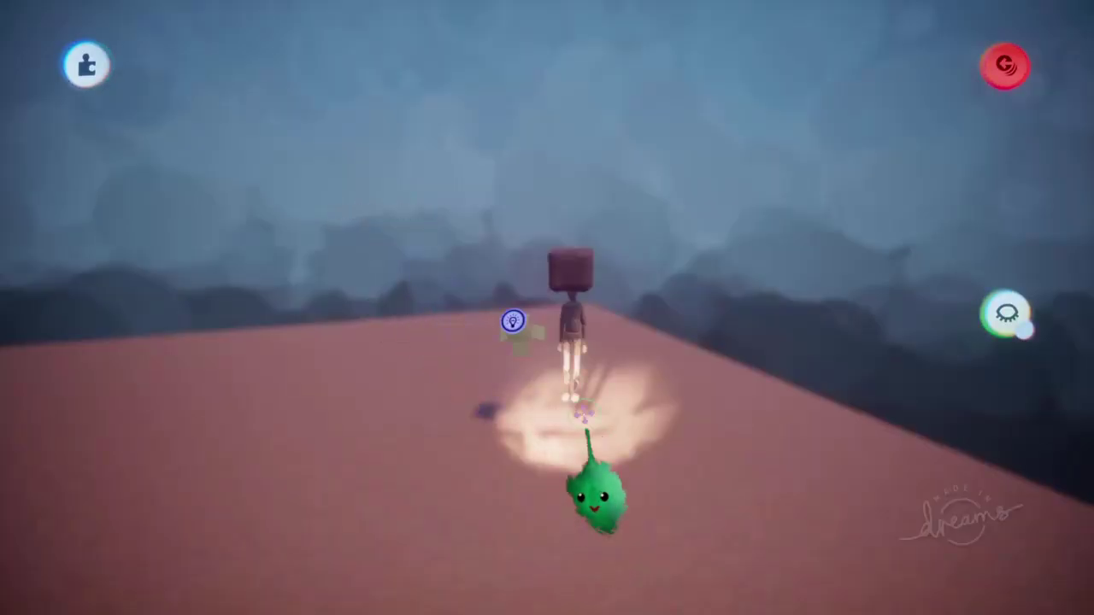
pyautogui.moveTo(118, 203); pyautogui.dragTo(628, 349, button='middle')
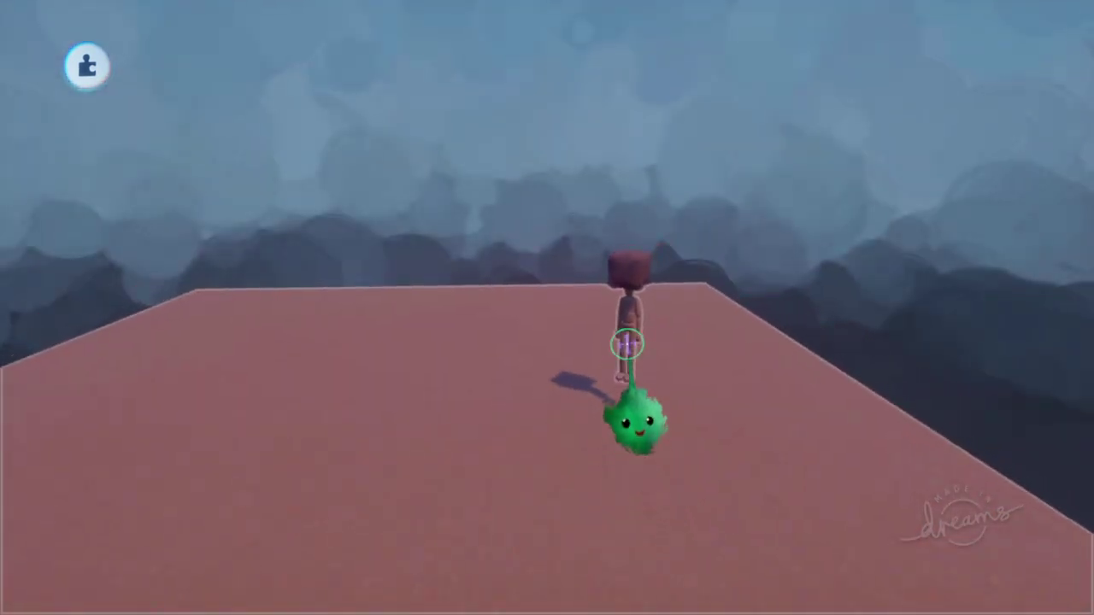
pyautogui.moveTo(605, 395); pyautogui.dragTo(575, 525, button='middle')
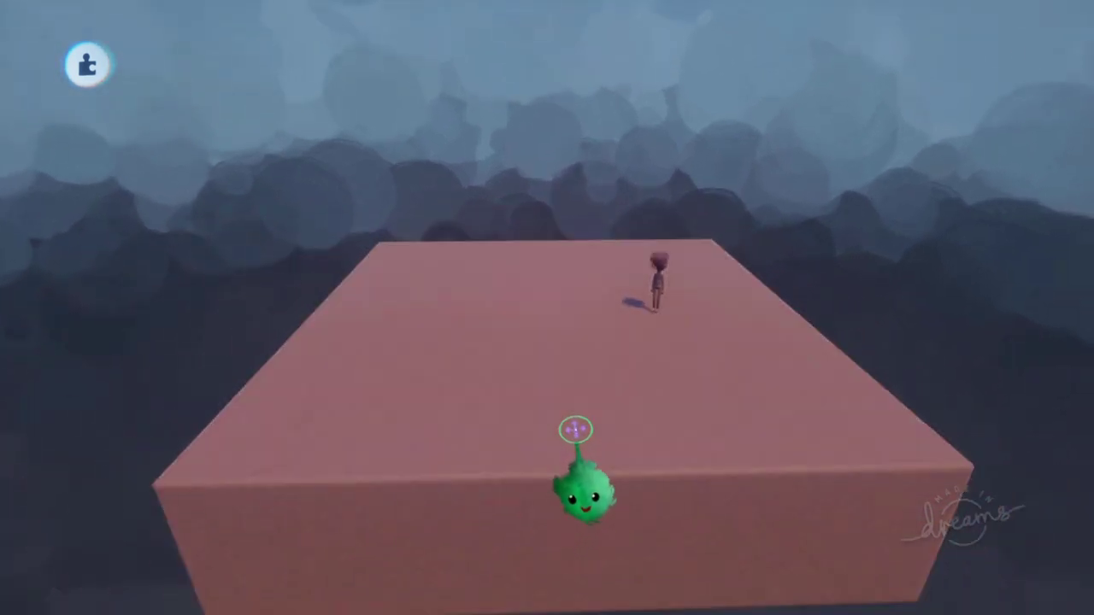
pyautogui.moveTo(586, 466); pyautogui.dragTo(561, 479, button='middle')
pyautogui.moveTo(718, 427); pyautogui.dragTo(573, 195, button='middle')
# Turn on Preview Invisibility in the Visibility menu.
pyautogui.click(657, 65)
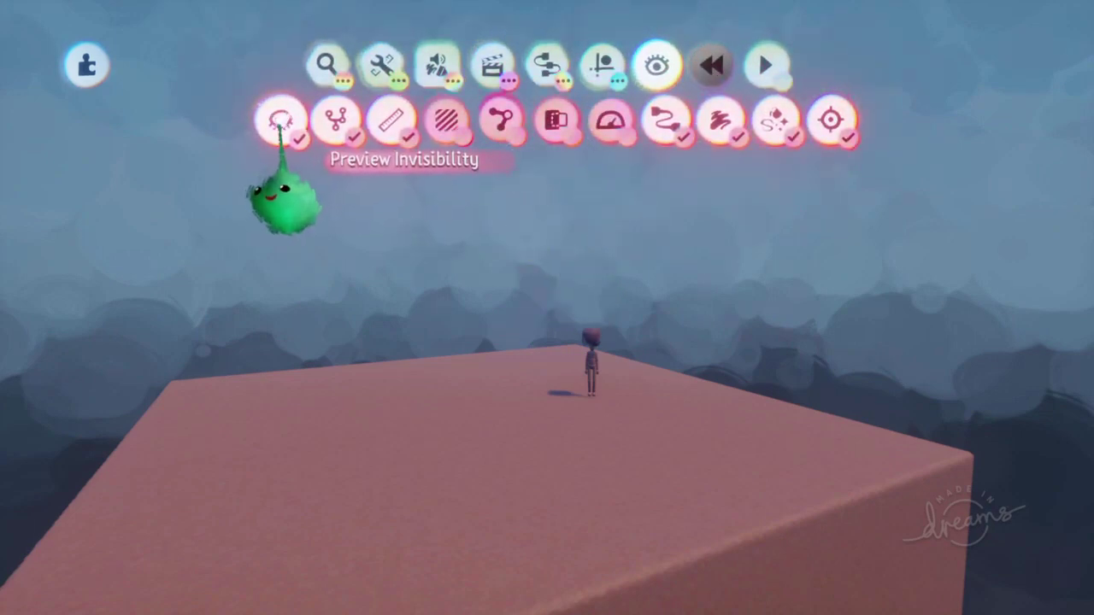
pyautogui.click(280, 123)
pyautogui.moveTo(572, 390); pyautogui.dragTo(635, 439, button='middle')
# Play-test the scene, then pause and reframe the view on the large pink block.
pyautogui.press('space')
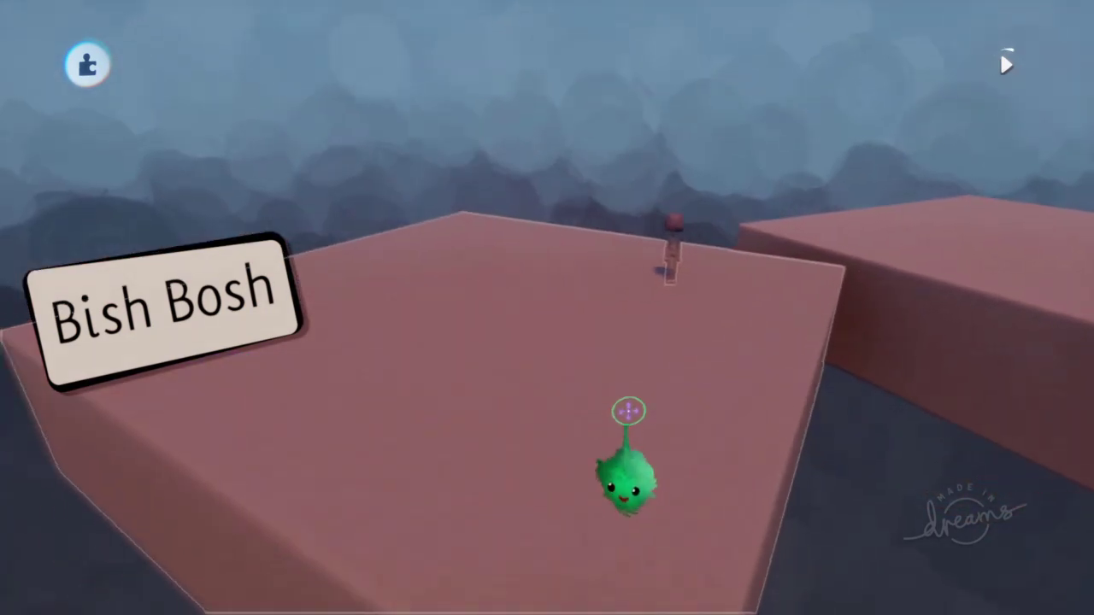
pyautogui.press('Escape')
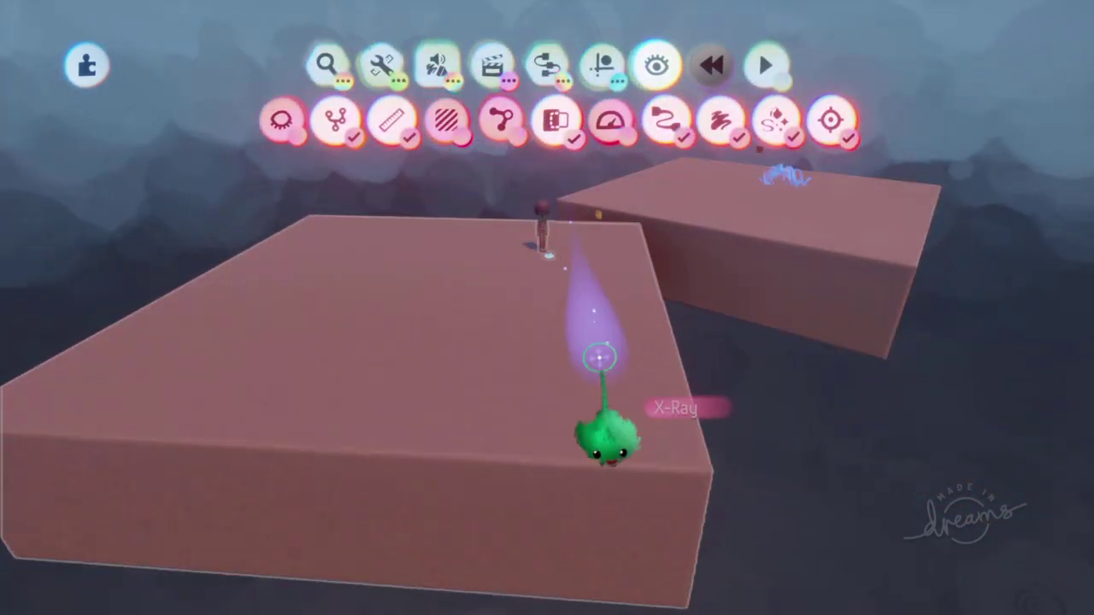
pyautogui.moveTo(578, 402)
pyautogui.mouseDown(button='middle')
pyautogui.moveTo(587, 415)
pyautogui.moveTo(683, 197)
pyautogui.moveTo(652, 291)
pyautogui.moveTo(675, 304)
pyautogui.moveTo(656, 304)
pyautogui.mouseUp(button='middle')
pyautogui.moveTo(657, 303); pyautogui.dragTo(654, 423)
pyautogui.moveTo(654, 423)
pyautogui.mouseDown(button='middle')
pyautogui.moveTo(596, 435)
pyautogui.moveTo(579, 490)
pyautogui.moveTo(629, 525)
pyautogui.moveTo(630, 540)
pyautogui.moveTo(604, 520)
pyautogui.moveTo(556, 367)
pyautogui.mouseUp(button='middle')
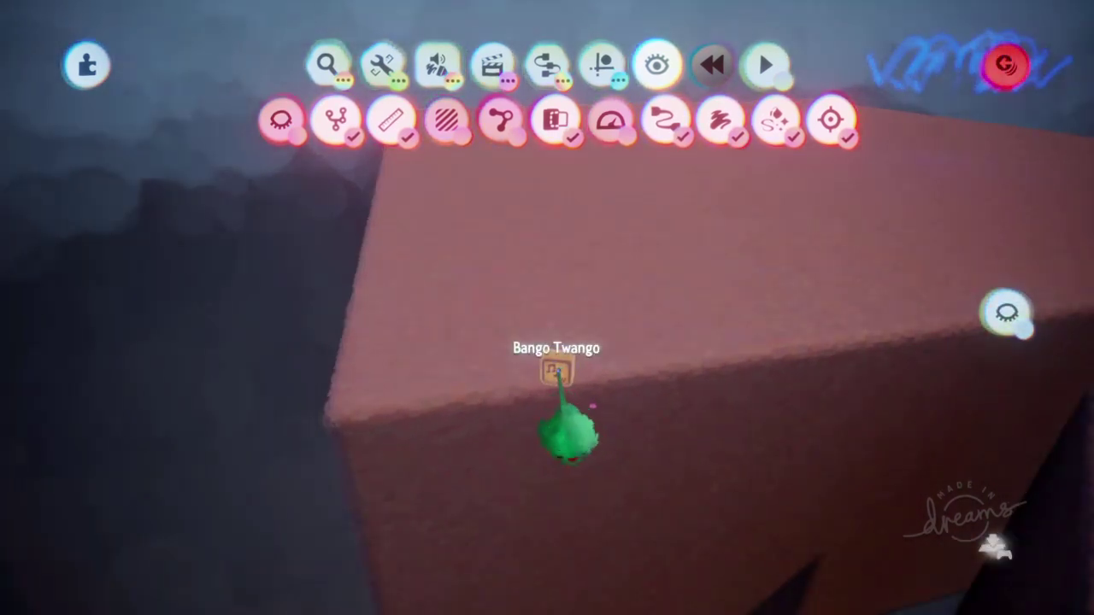
pyautogui.click(556, 367)
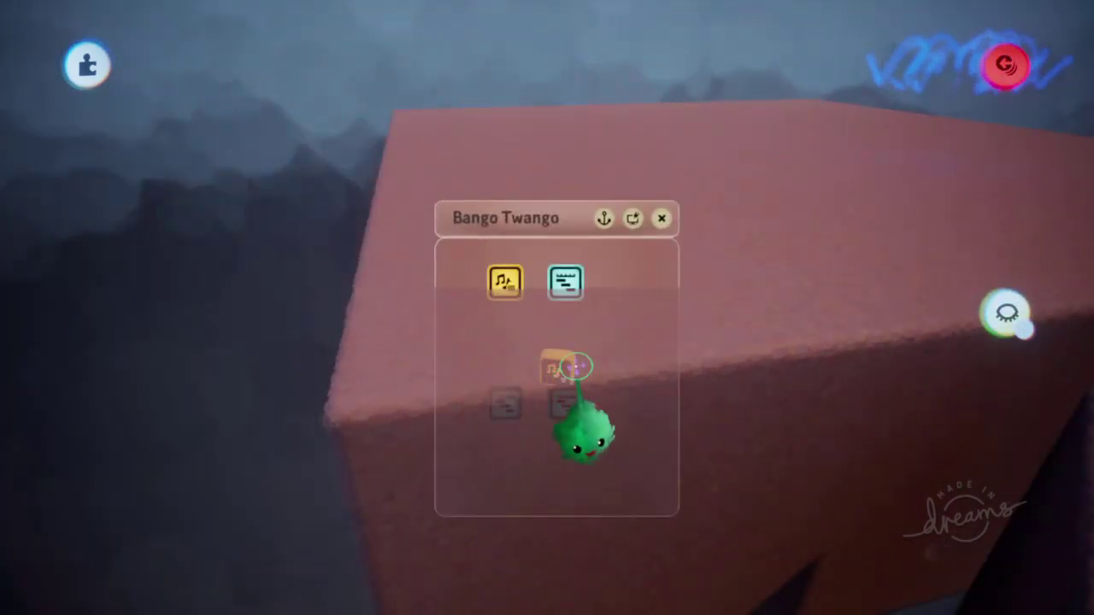
pyautogui.press('Escape')
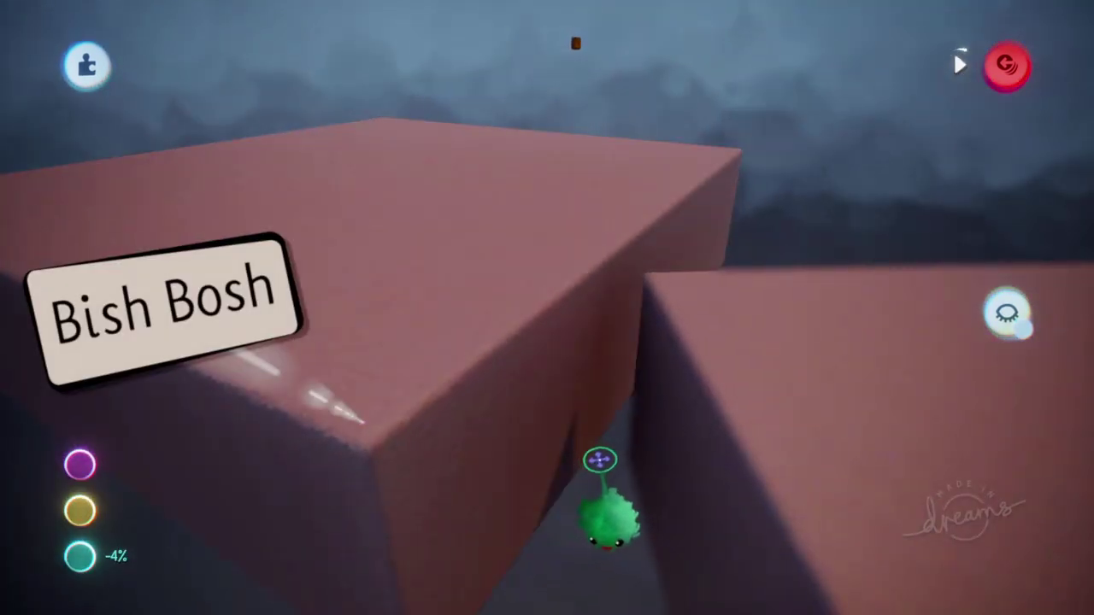
pyautogui.moveTo(625, 469); pyautogui.dragTo(539, 284, button='middle')
# Play-test the puppet, return to Edit, then delete the blue scribble and floor.
pyautogui.press('Escape')
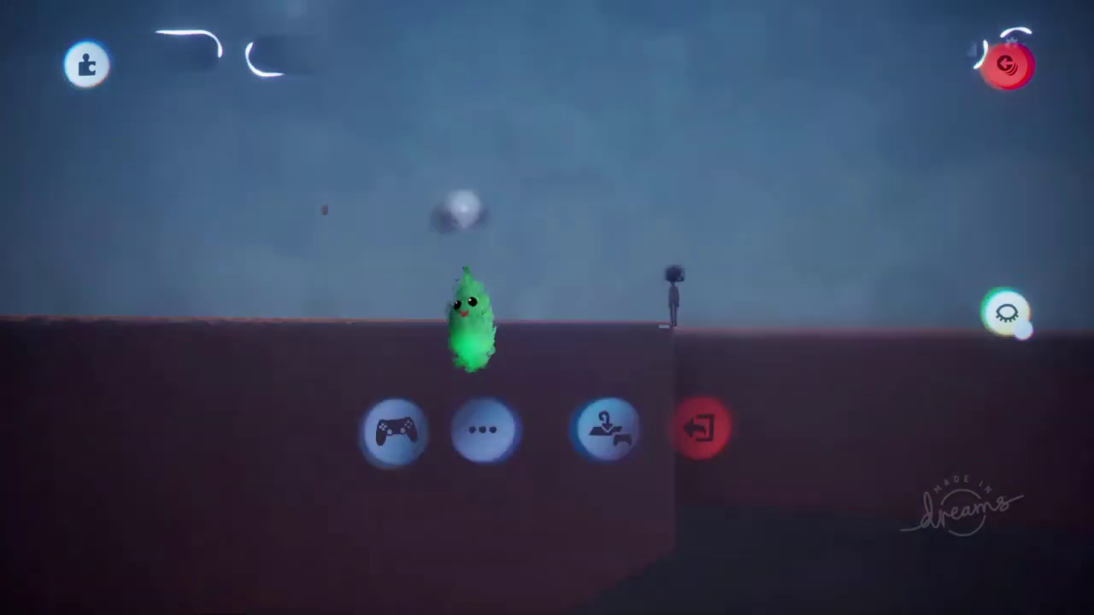
pyautogui.click(396, 427)
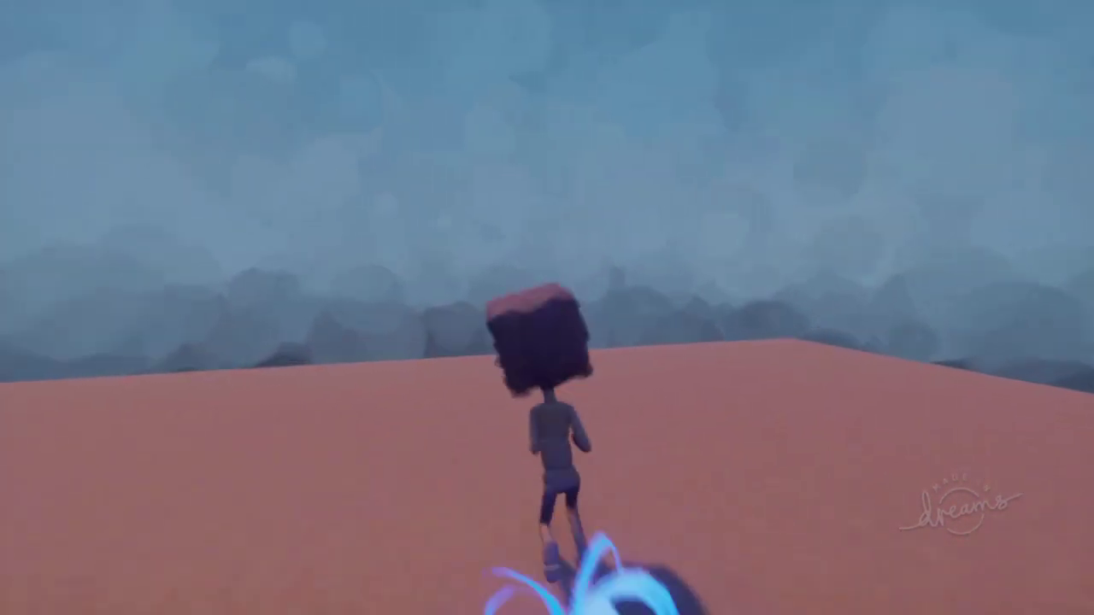
pyautogui.press('Escape')
pyautogui.click(351, 427)
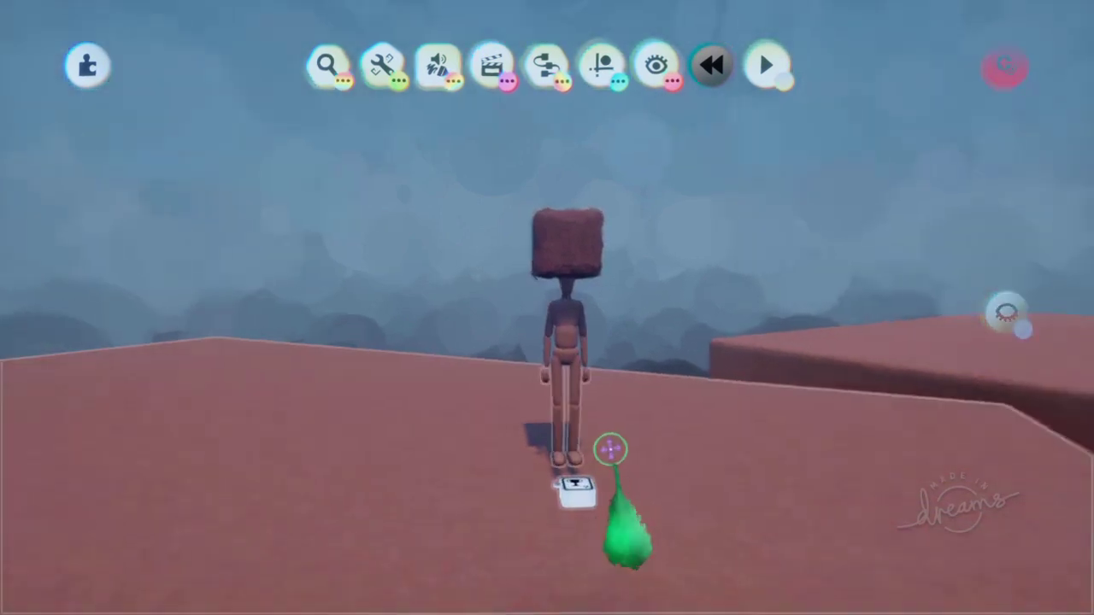
pyautogui.moveTo(610, 449)
pyautogui.mouseDown(button='middle')
pyautogui.moveTo(588, 447)
pyautogui.moveTo(624, 429)
pyautogui.moveTo(610, 338)
pyautogui.mouseUp(button='middle')
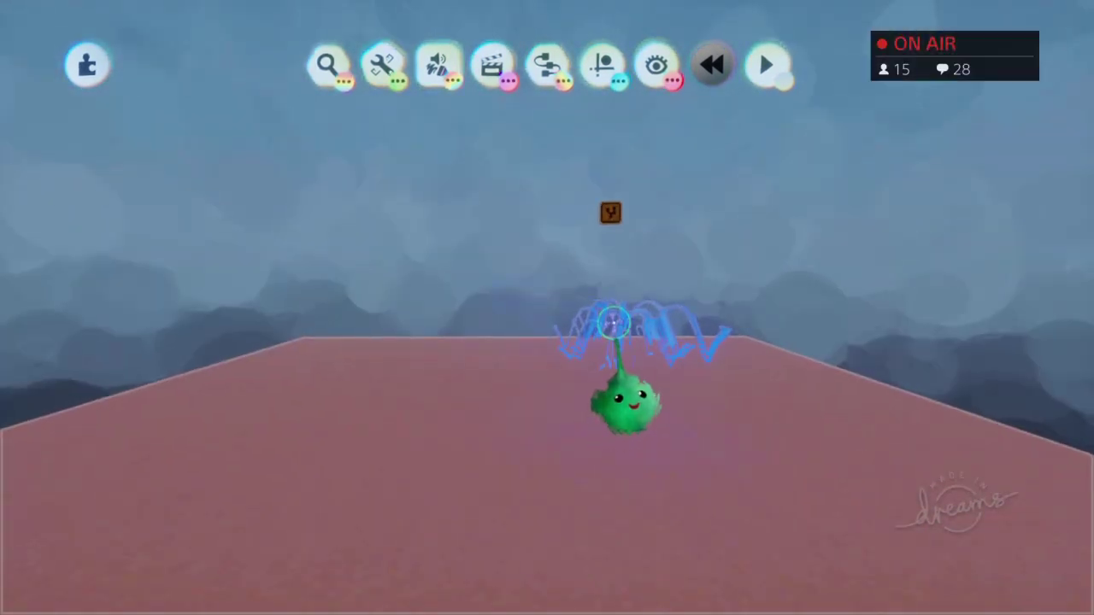
pyautogui.press('Delete')
# Undo the deletion and delete only the extra right-hand pink block.
pyautogui.hotkey('ctrl', 'z')
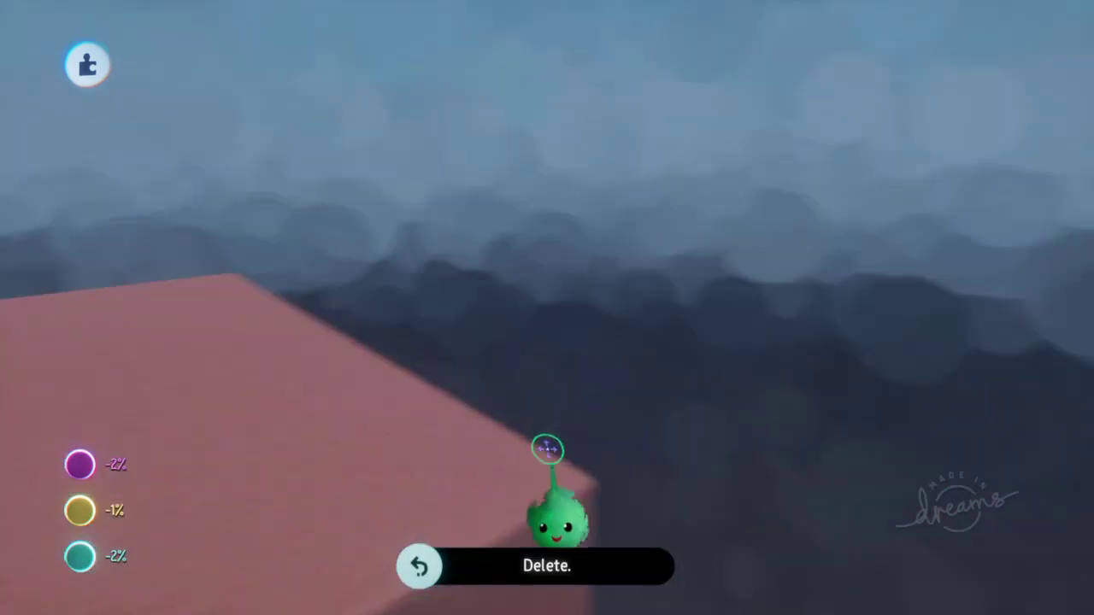
pyautogui.hotkey('ctrl', 'z')
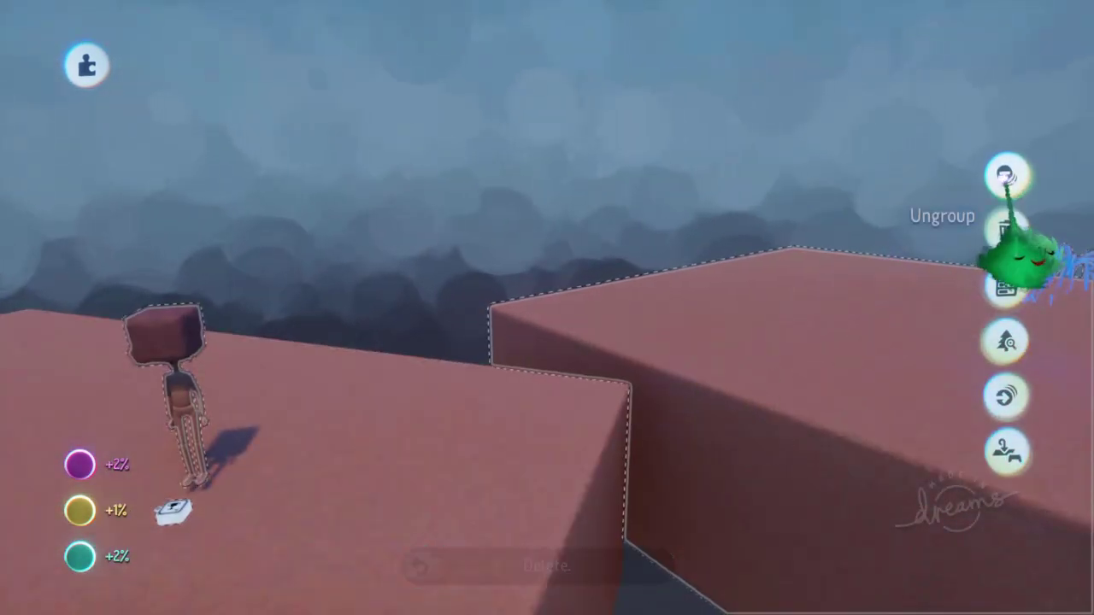
pyautogui.press('Delete')
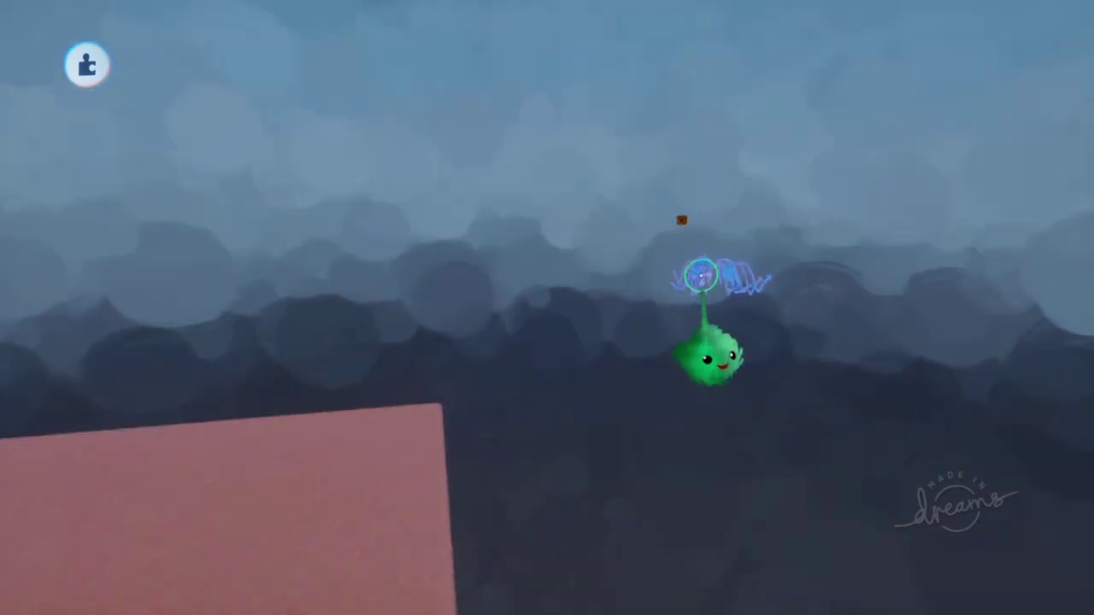
pyautogui.moveTo(700, 275)
pyautogui.mouseDown(button='middle')
pyautogui.moveTo(693, 325)
pyautogui.moveTo(556, 384)
pyautogui.mouseUp(button='middle')
# Play-test the puppet running and jumping across the block, then return to Edit.
pyautogui.press('Escape')
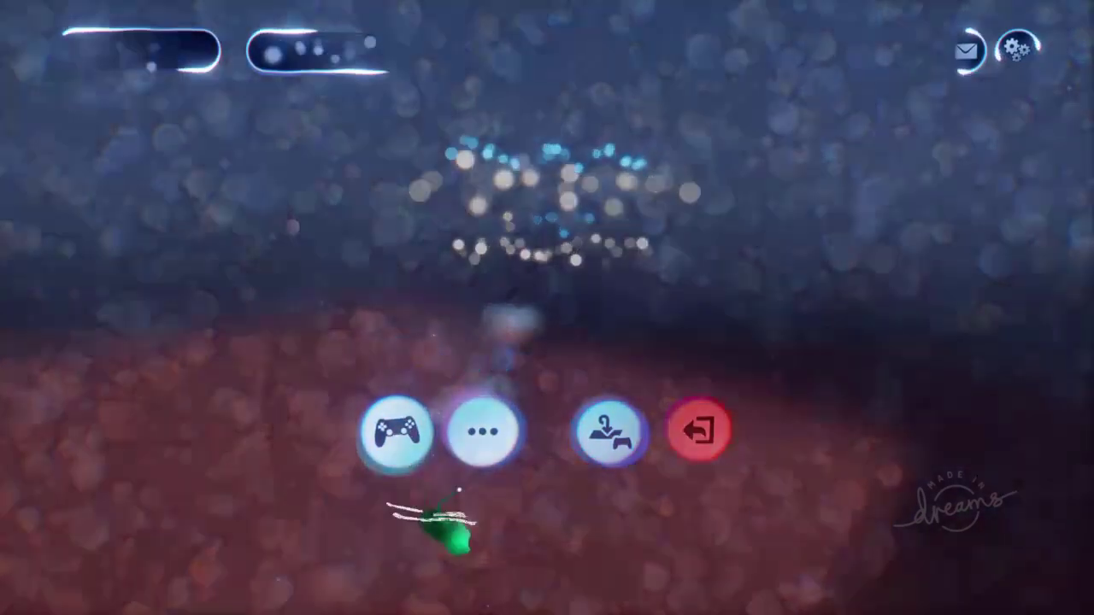
pyautogui.click(396, 435)
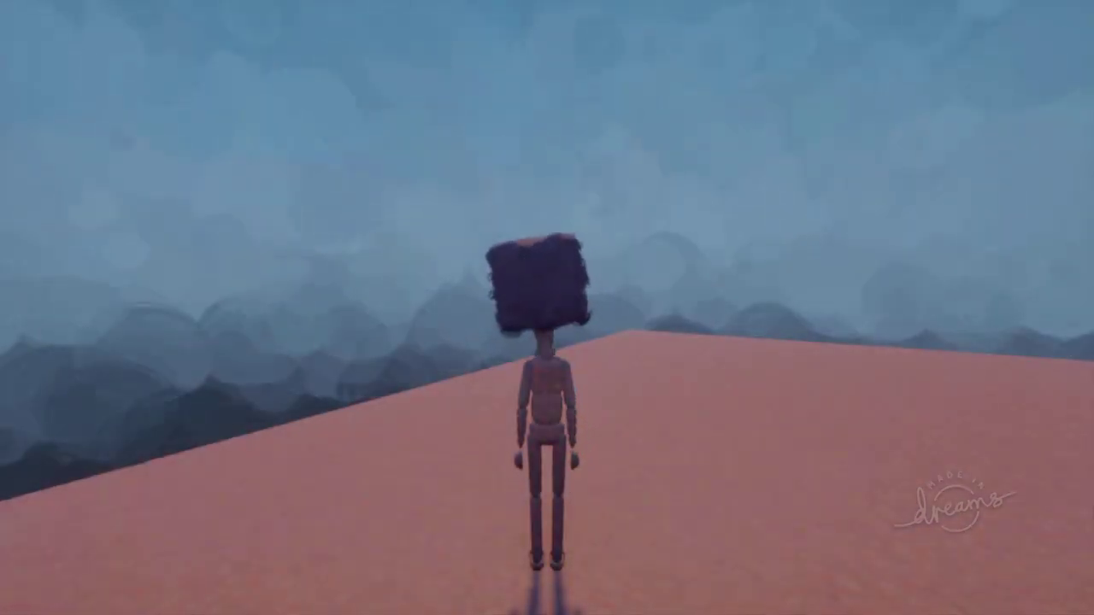
pyautogui.press('w')
pyautogui.press('space')
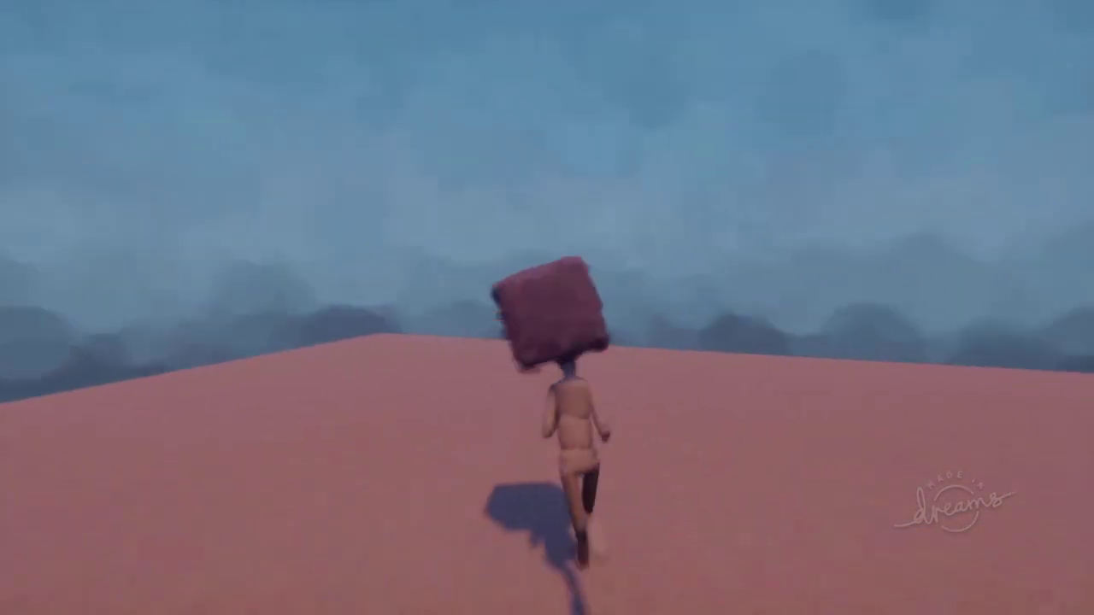
pyautogui.press('w')
pyautogui.press('w')
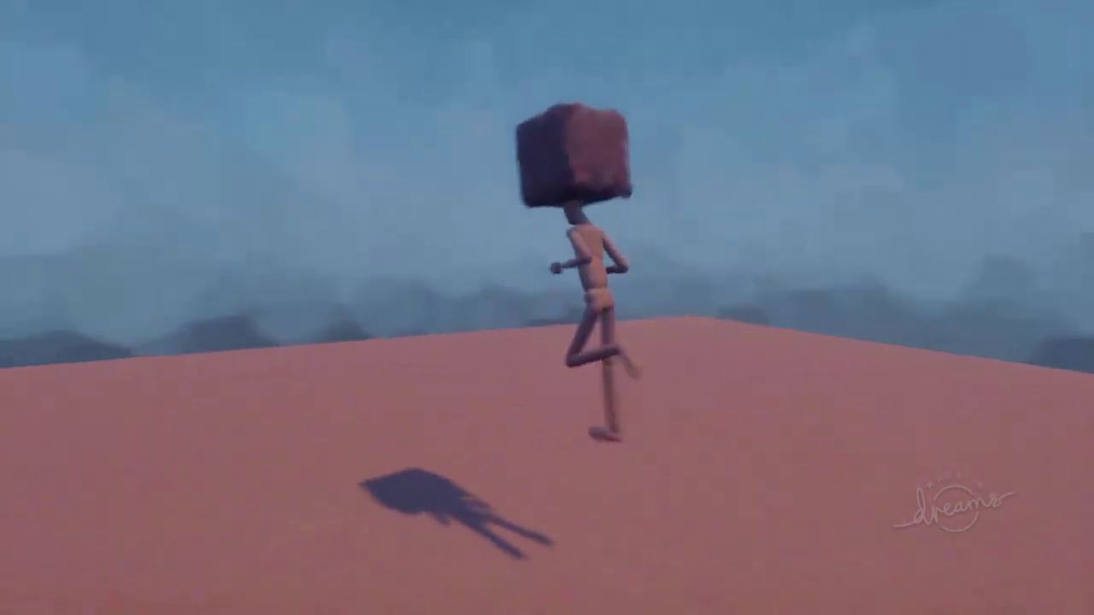
pyautogui.press('w')
pyautogui.press('Escape')
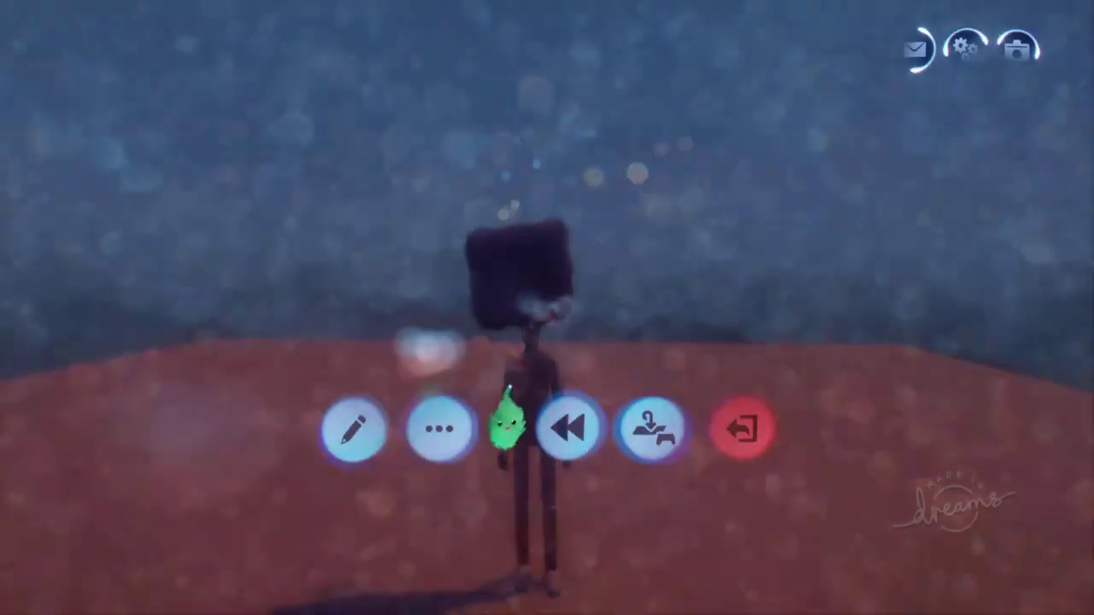
pyautogui.click(368, 426)
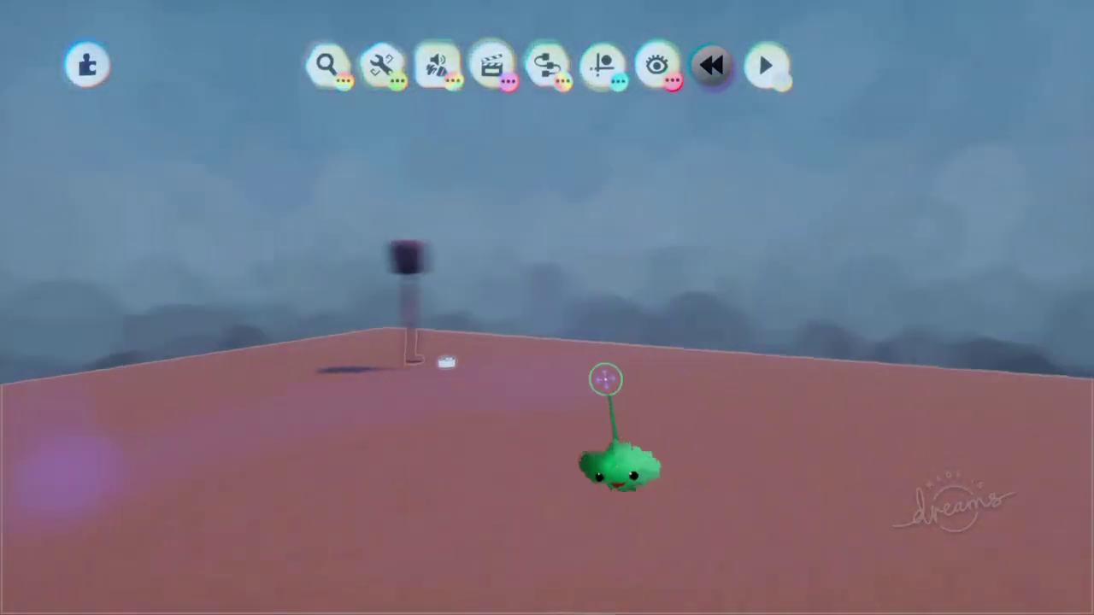
# Play-test the puppet jumping across the platform, then return to Edit.
pyautogui.press('Delete')
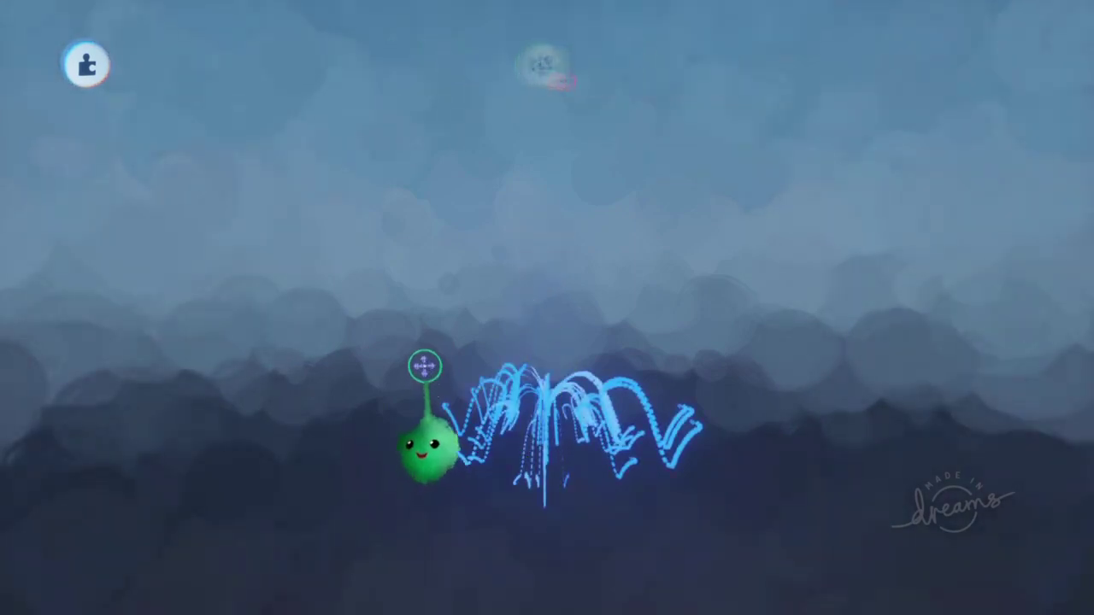
pyautogui.press('Escape')
pyautogui.click(393, 432)
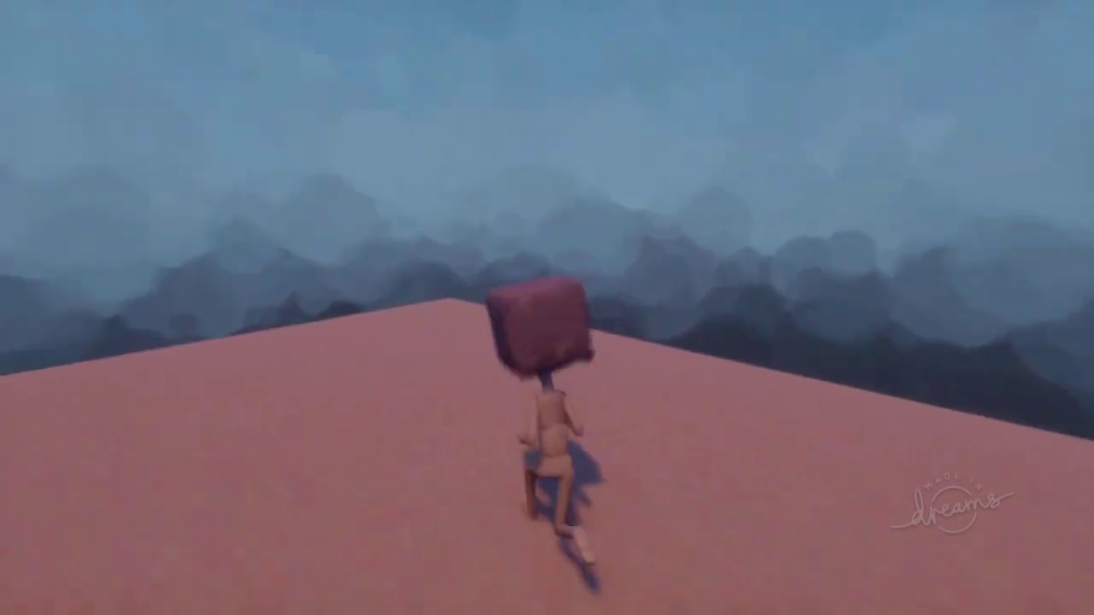
pyautogui.press('space')
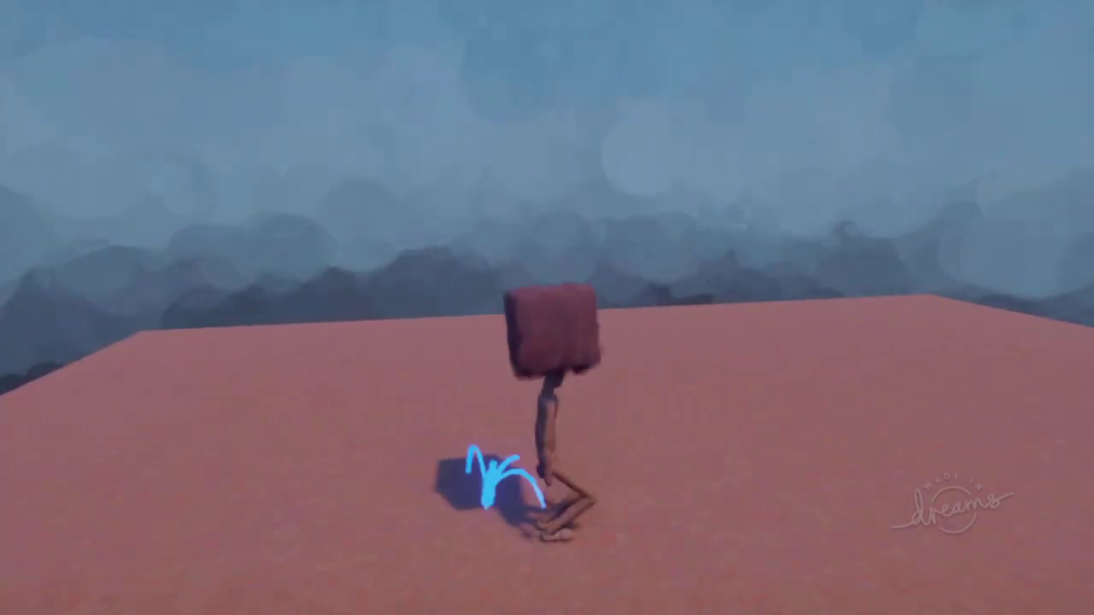
pyautogui.press('space')
pyautogui.press('space')
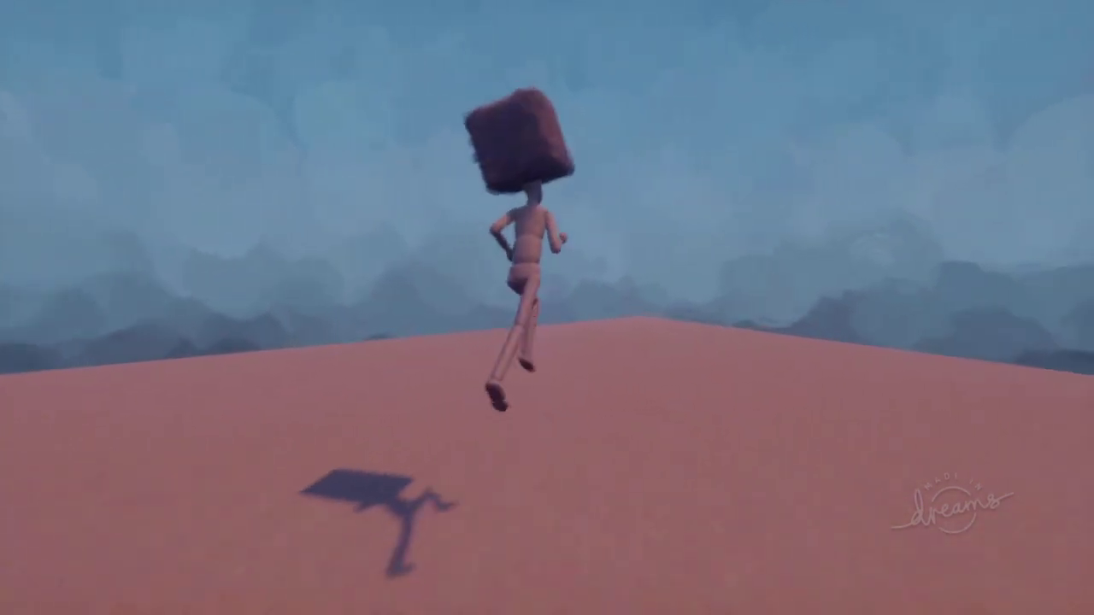
pyautogui.press('Escape')
pyautogui.click(353, 427)
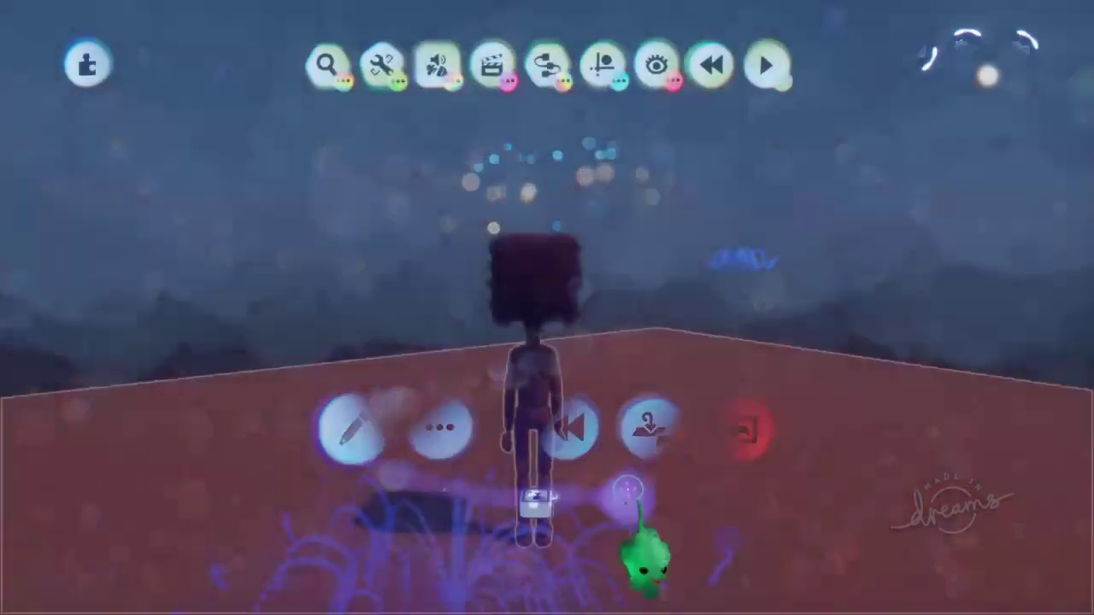
# Pull the Microchip into view and open it to show its chips.
pyautogui.press('Delete')
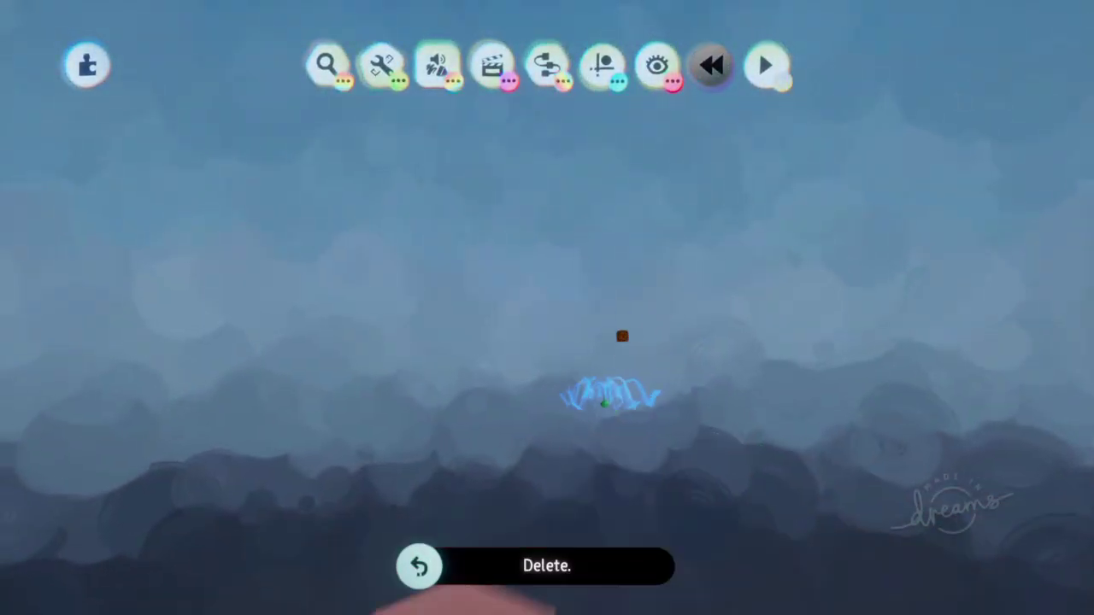
pyautogui.moveTo(447, 115); pyautogui.dragTo(442, 367)
pyautogui.click(442, 367)
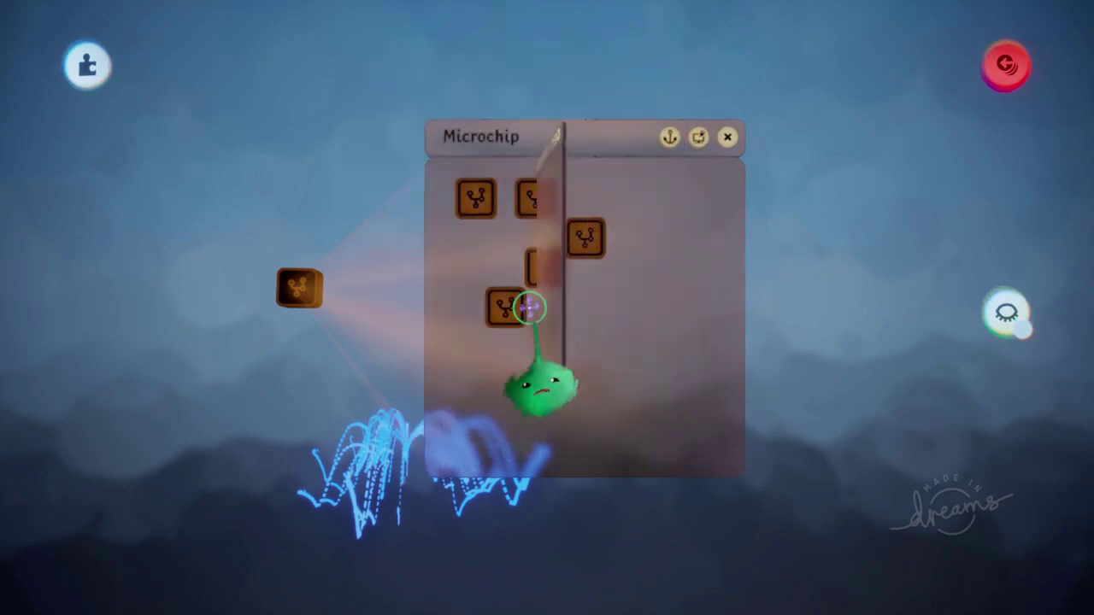
# Place the held chip inside the Microchip, play-test, and return to Edit.
pyautogui.click(530, 198)
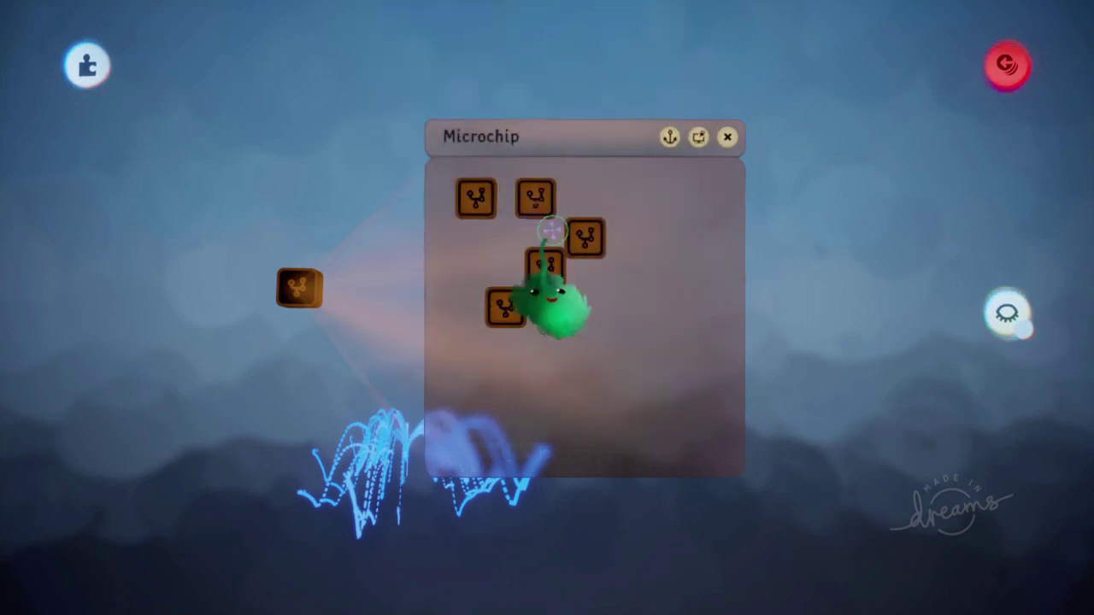
pyautogui.moveTo(598, 340); pyautogui.dragTo(402, 354, button='middle')
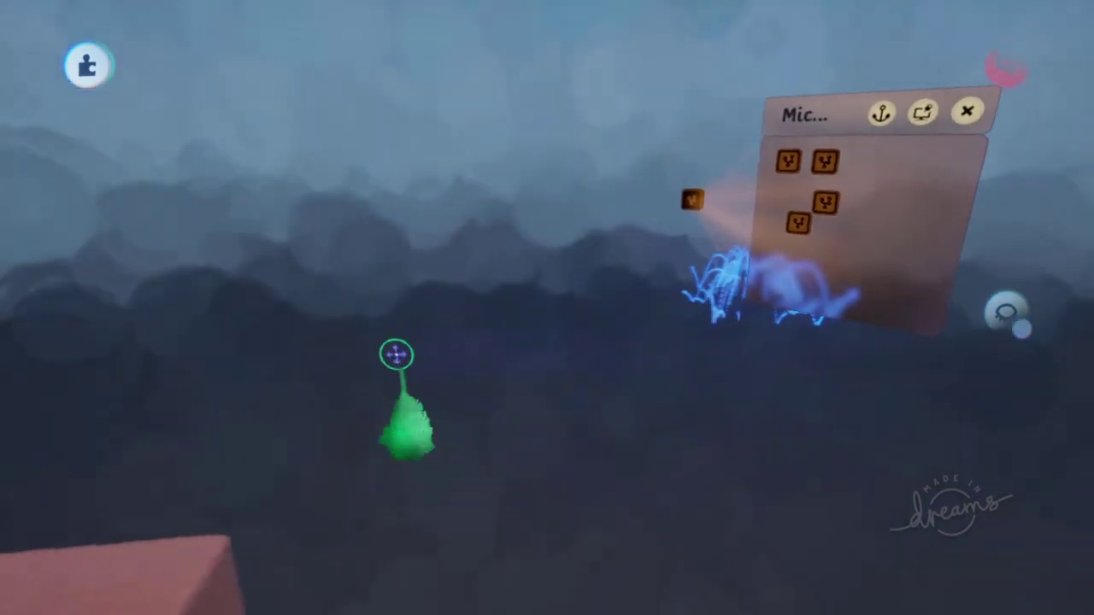
pyautogui.press('Escape')
pyautogui.click(399, 494)
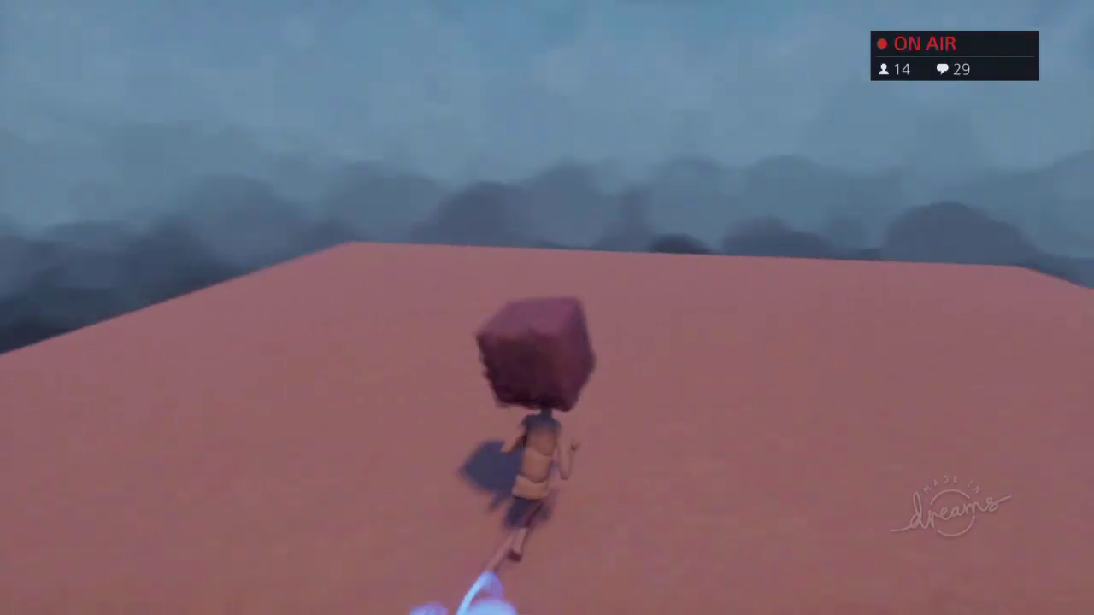
pyautogui.press('Escape')
pyautogui.click(354, 427)
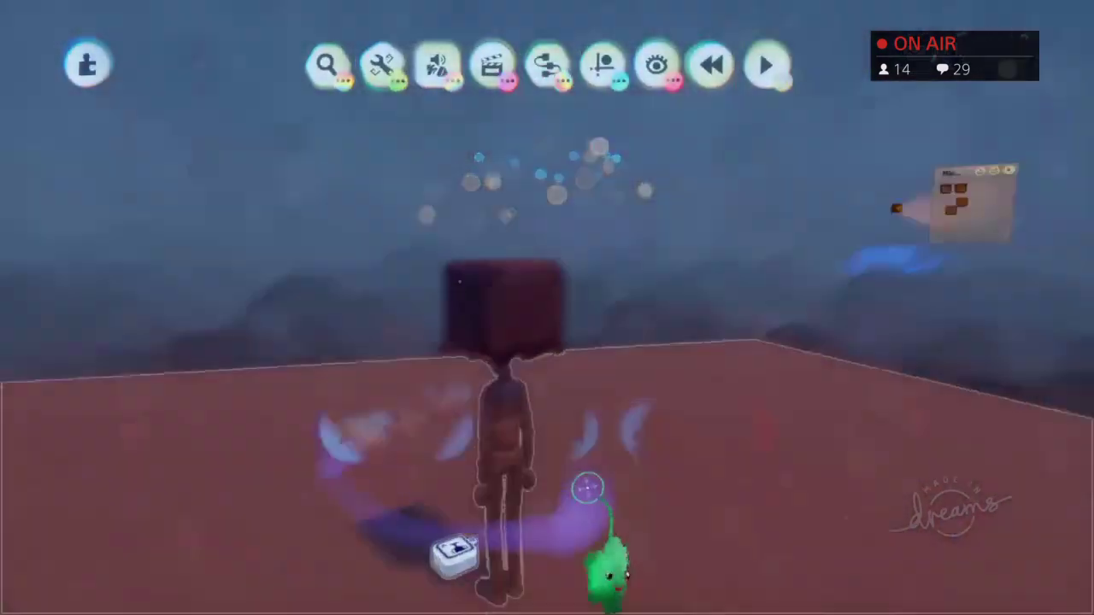
# Reopen the Microchip, then play-test the character running across the platform.
pyautogui.click(628, 425)
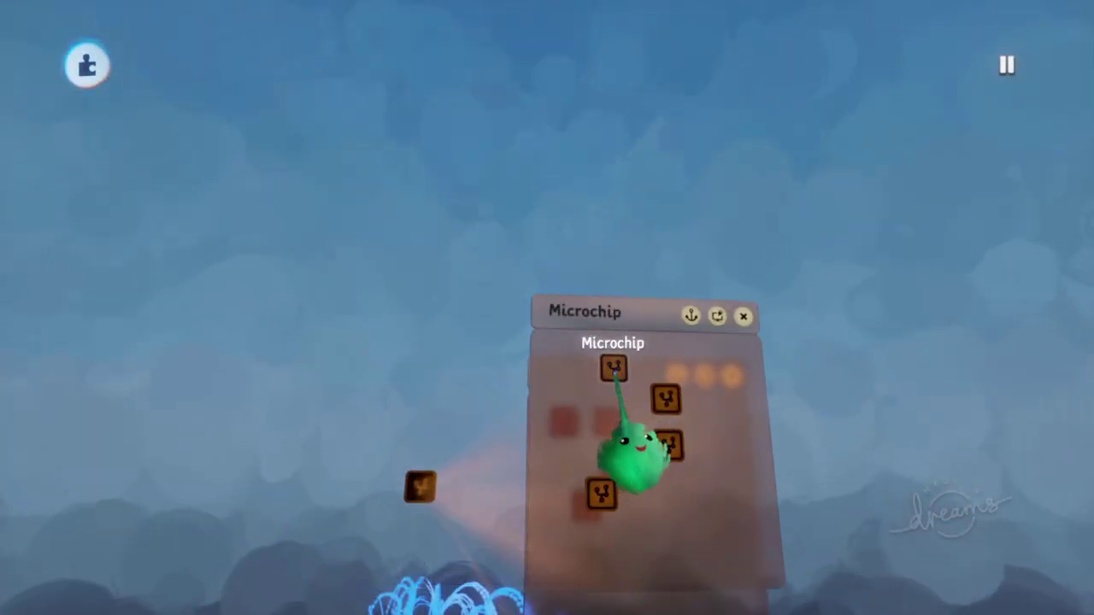
pyautogui.press('Escape')
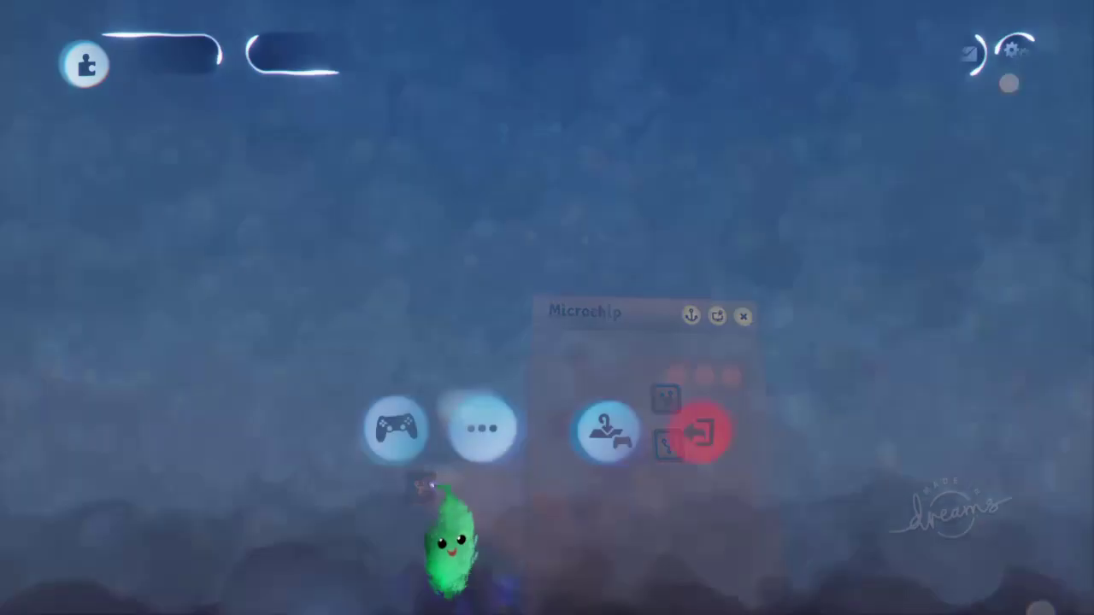
pyautogui.click(396, 430)
pyautogui.press('w')
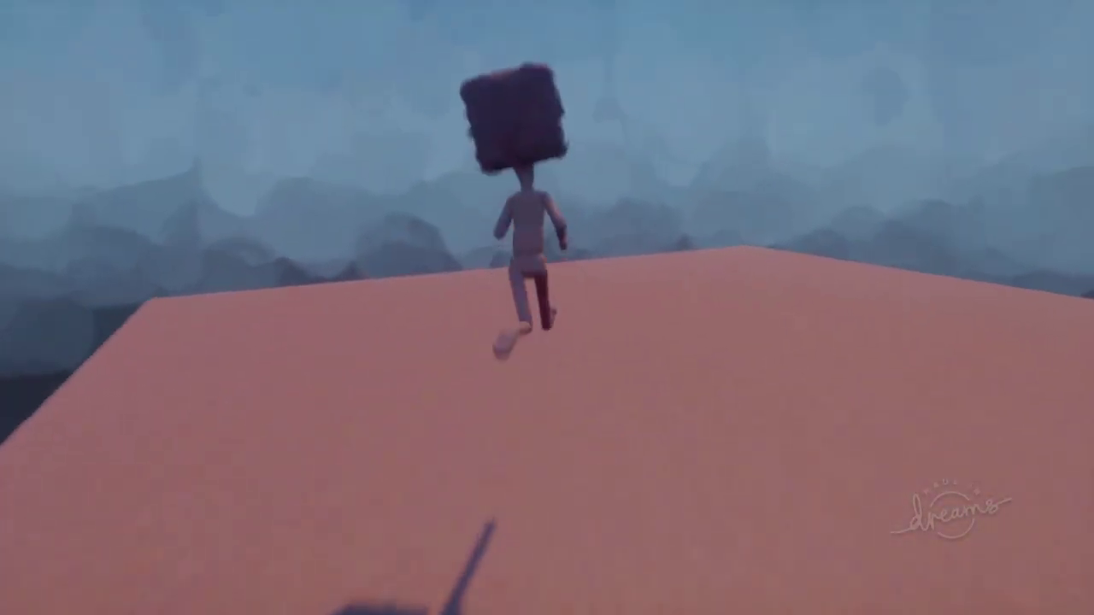
pyautogui.press('Escape')
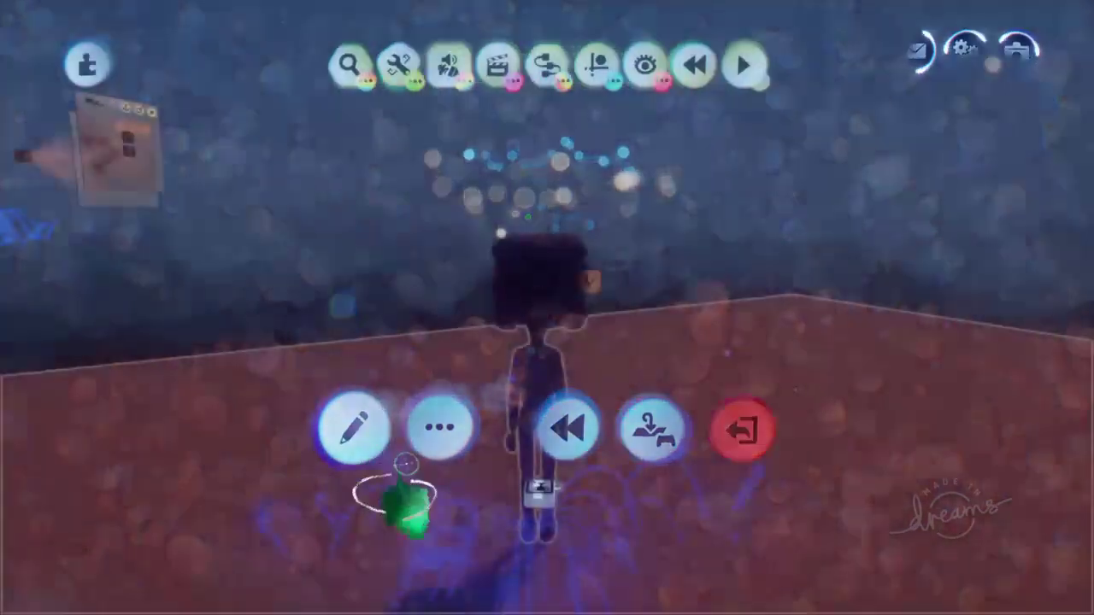
pyautogui.click(354, 428)
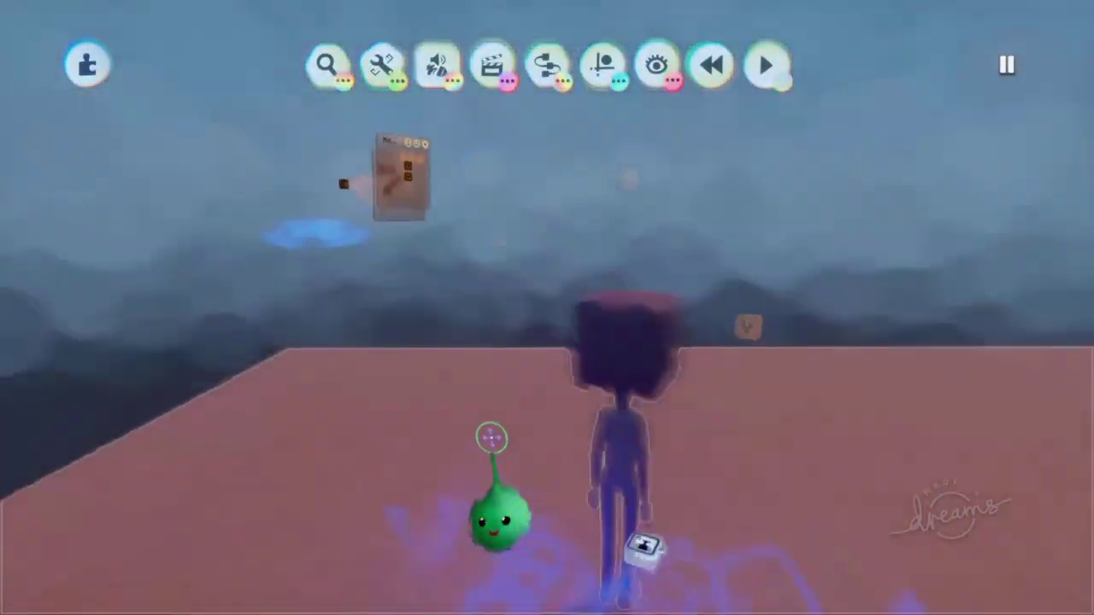
# Undo, rearrange the Microchip panel, and start another play-test.
pyautogui.hotkey('ctrl', 'z')
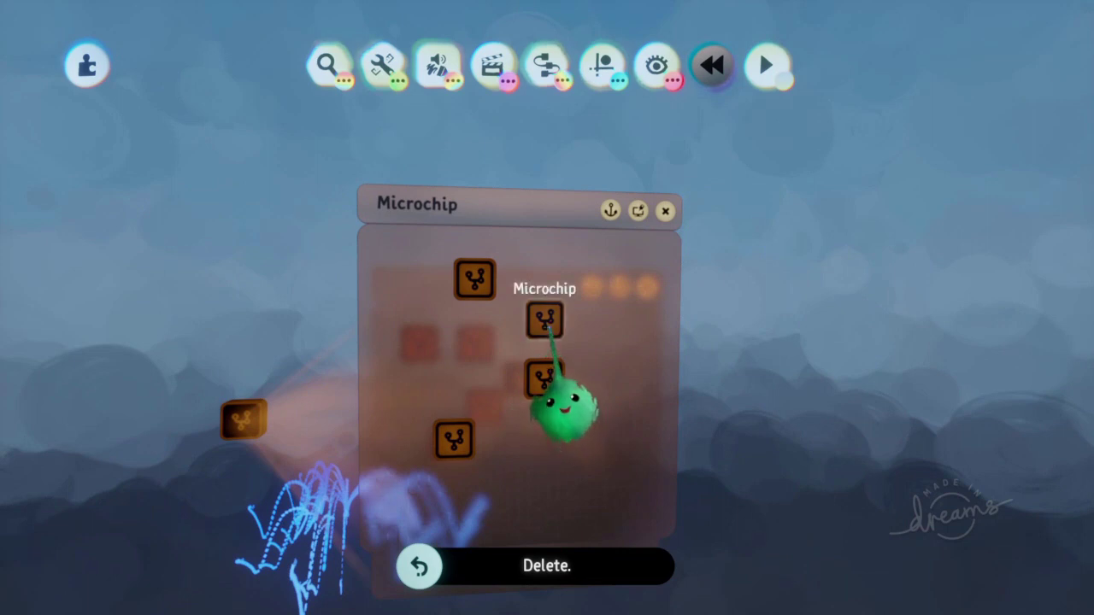
pyautogui.moveTo(559, 441); pyautogui.dragTo(561, 453)
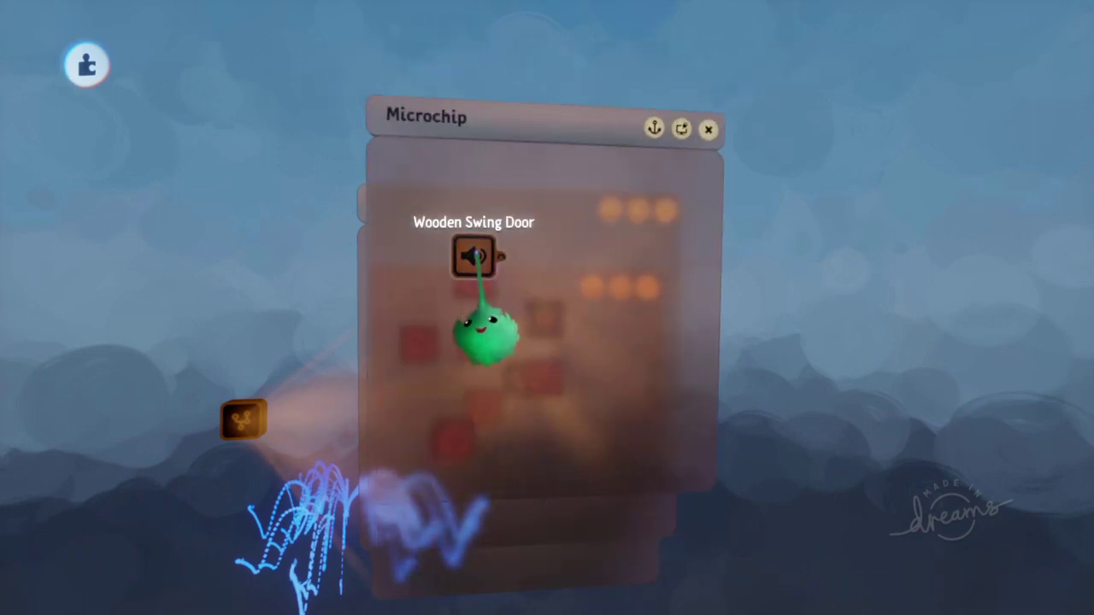
pyautogui.press('Escape')
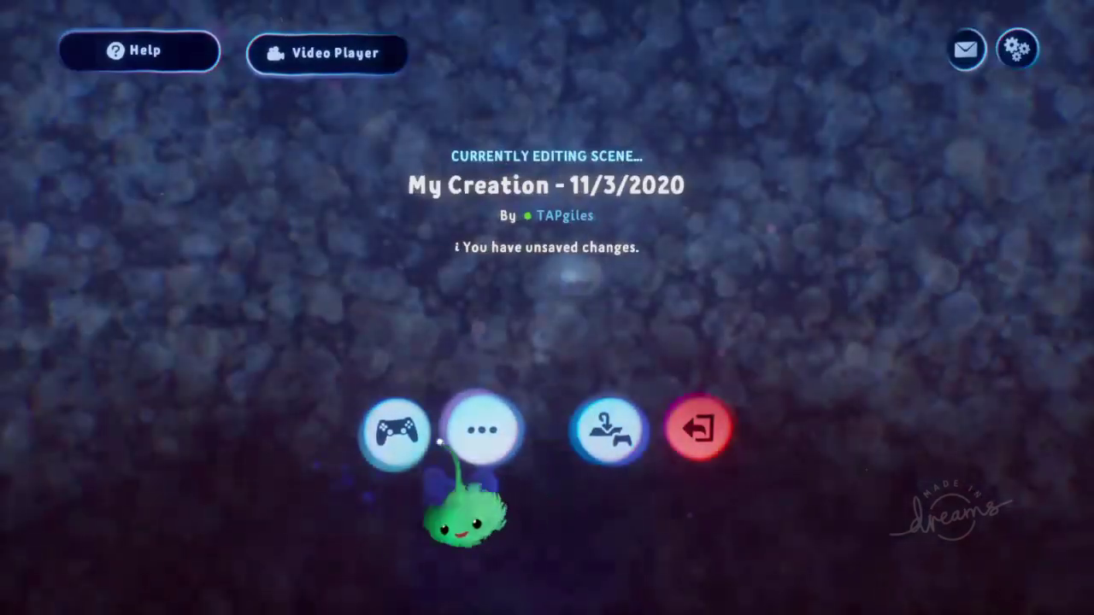
pyautogui.click(402, 429)
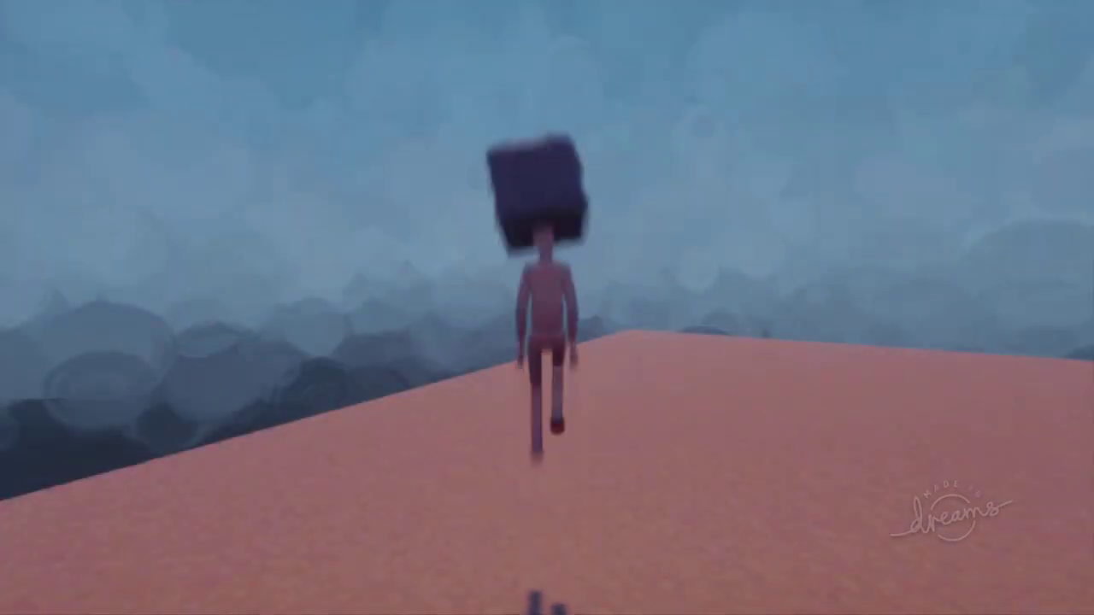